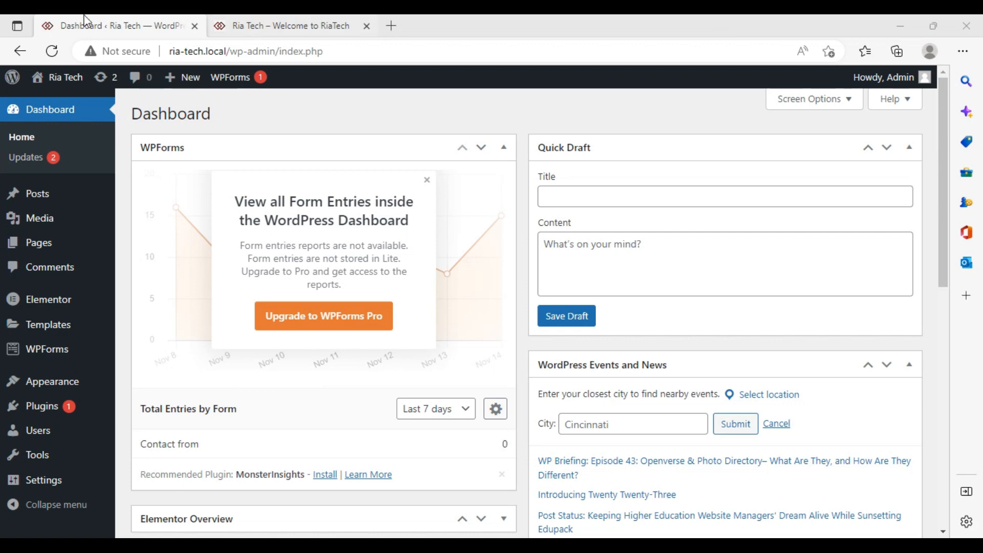
# Step: Look over the live Ria Tech homepage from the header down to the social icons in the footer
pyautogui.click(246, 24)
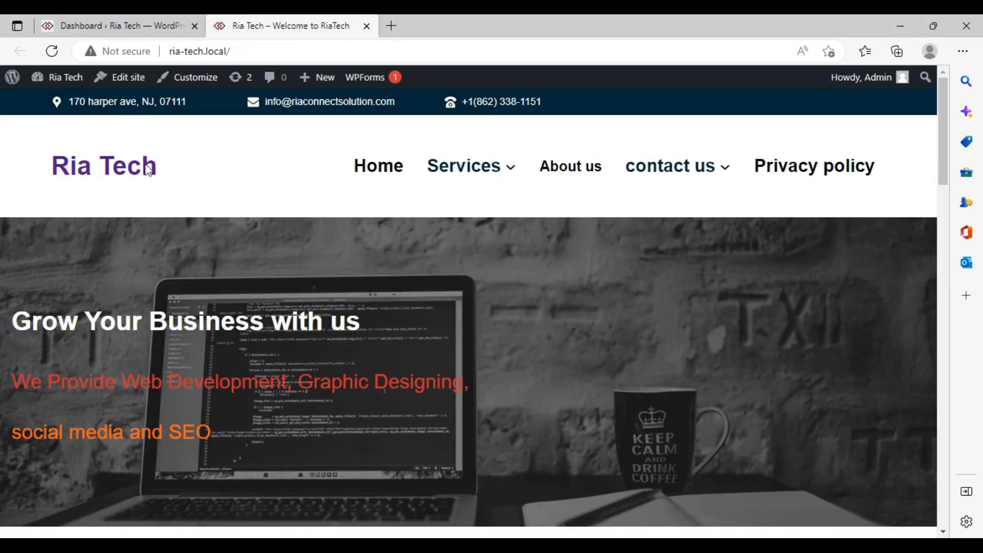
pyautogui.scroll(-20, 582, 145)
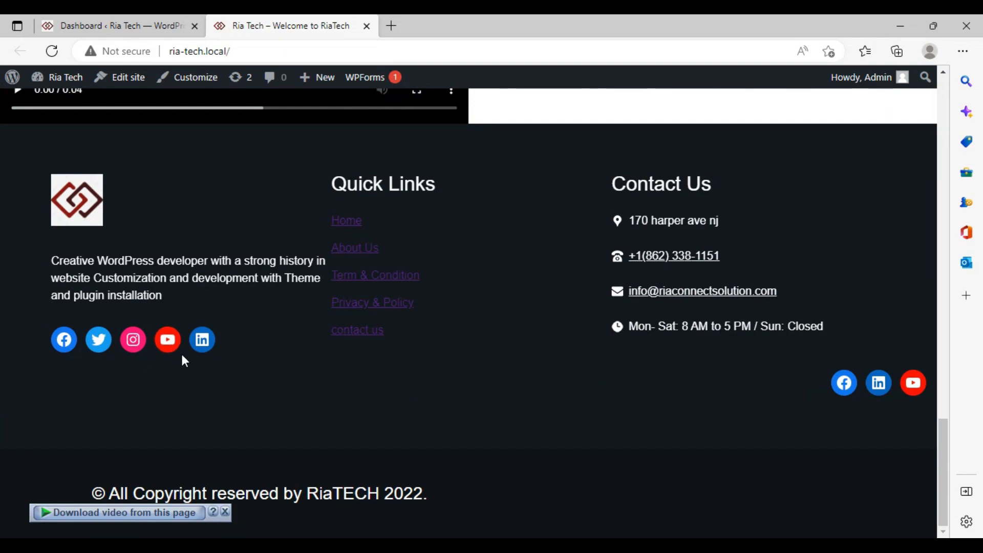
pyautogui.scroll(3, 181, 352)
pyautogui.scroll(15, 226, 345)
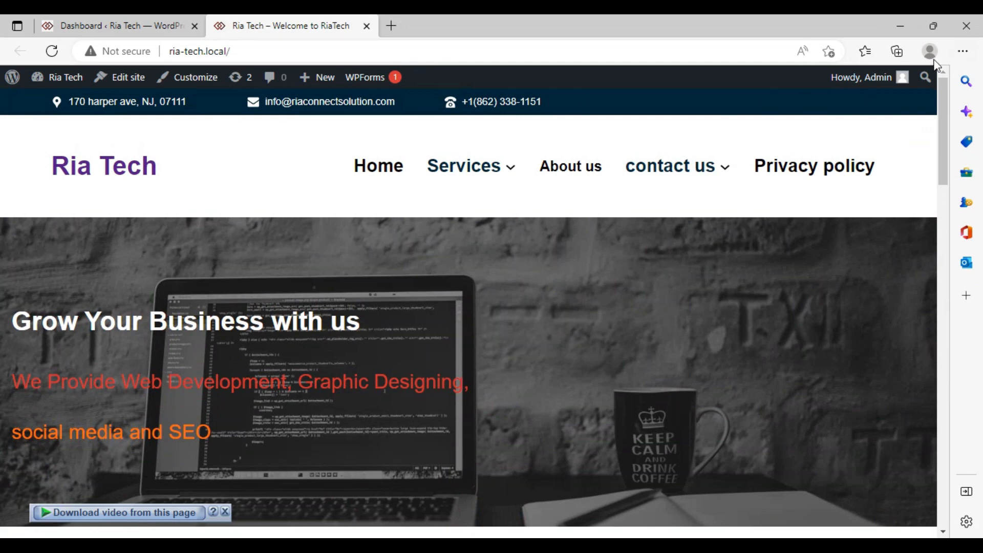
pyautogui.click(156, 21)
pyautogui.click(218, 31)
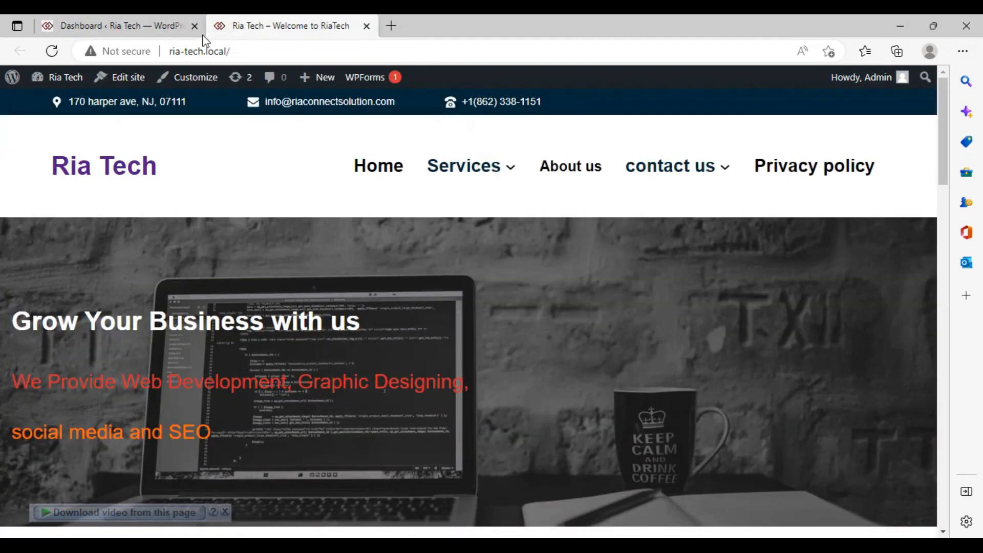
pyautogui.click(164, 26)
pyautogui.click(248, 26)
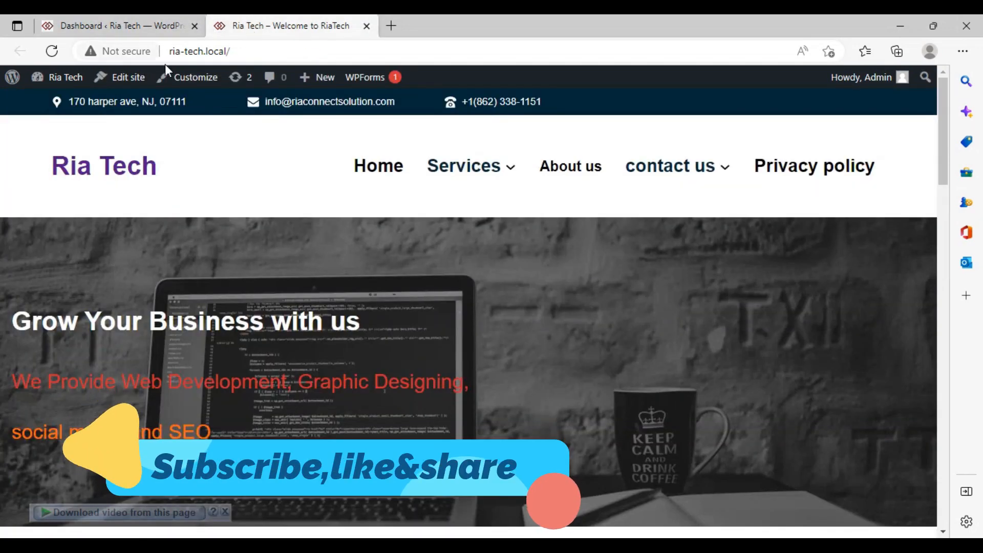
# Step: Open the site for editing and add a Social Icons block to the header's dark contact bar group
pyautogui.click(126, 83)
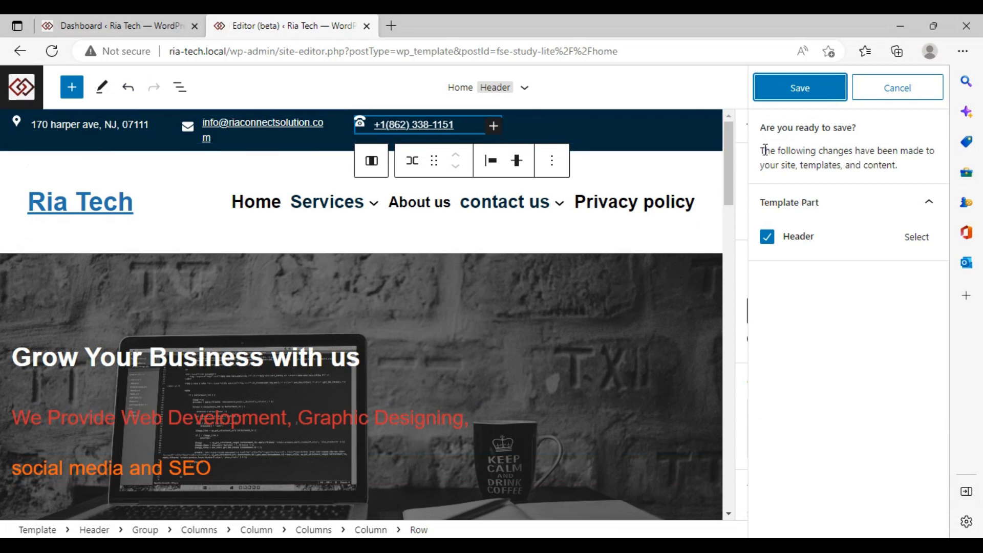
pyautogui.click(2, 125)
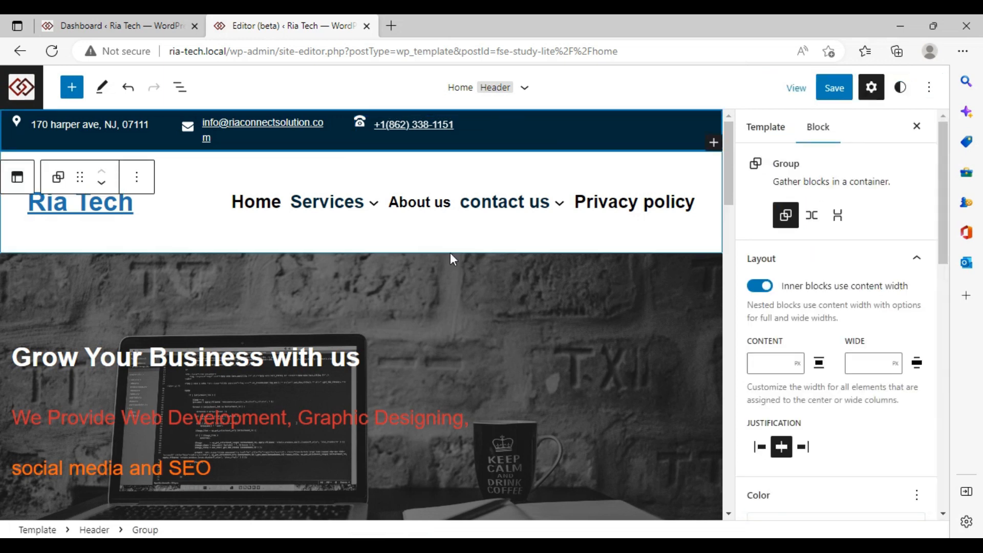
pyautogui.click(713, 142)
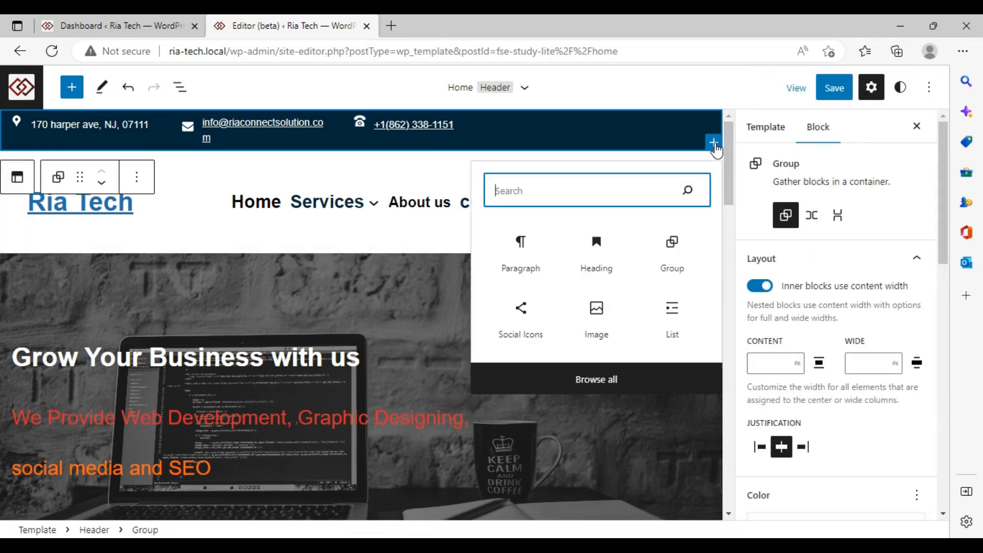
pyautogui.write('so')
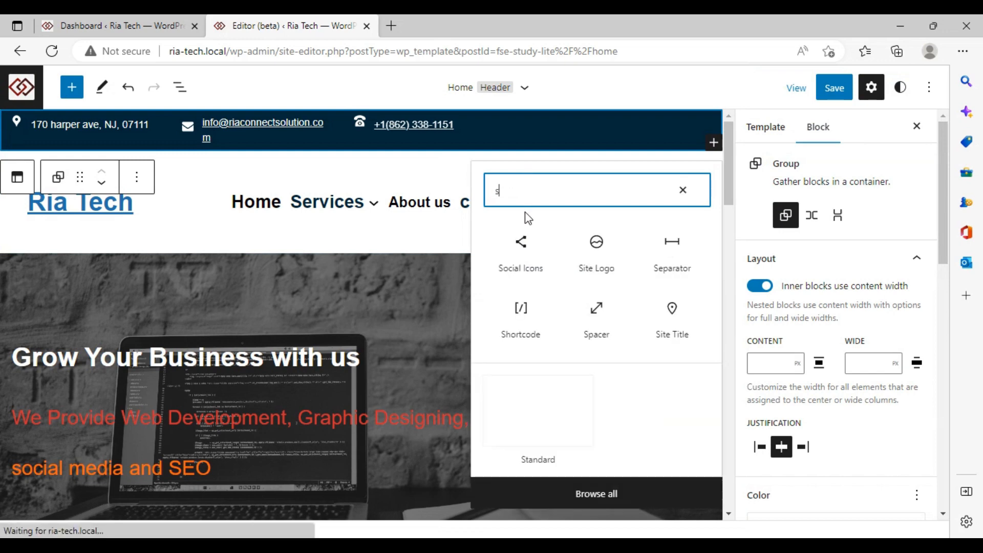
pyautogui.click(517, 258)
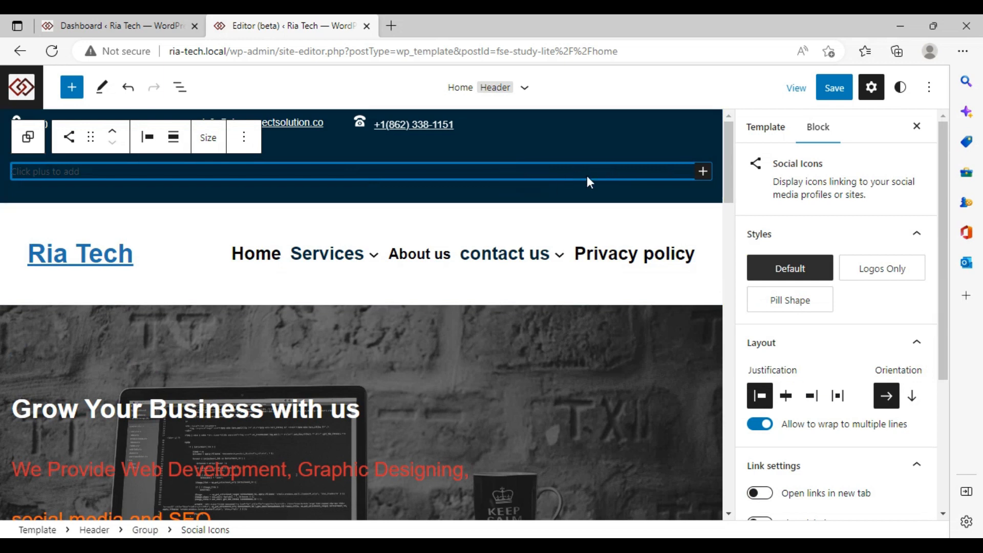
# Step: Add a Facebook icon to the new Social Icons block in the header
pyautogui.click(707, 174)
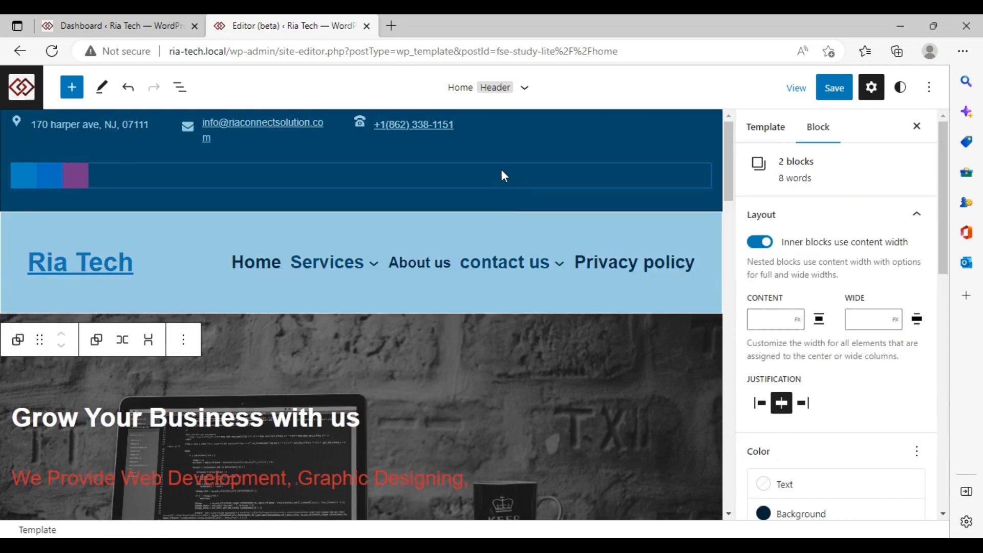
pyautogui.click(501, 170)
pyautogui.click(706, 172)
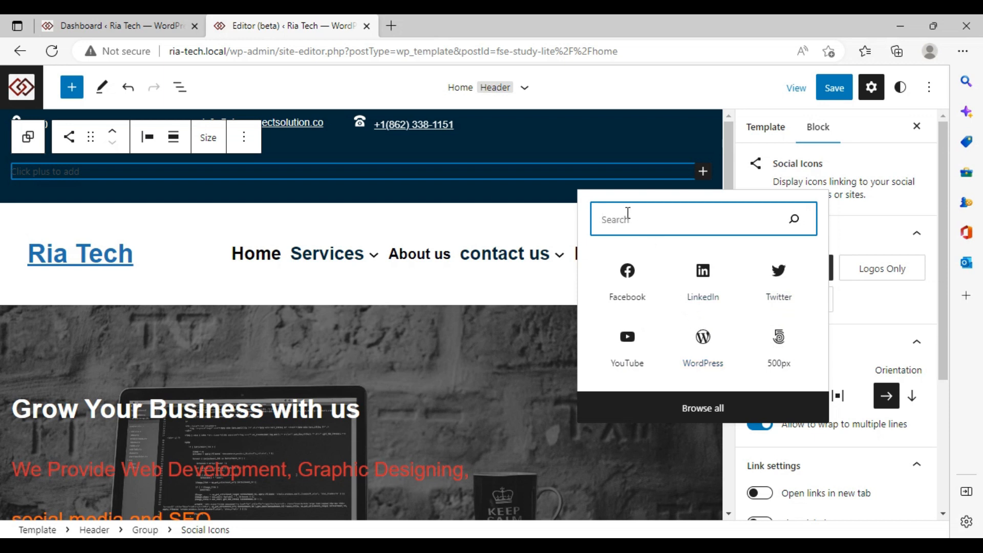
pyautogui.write('f')
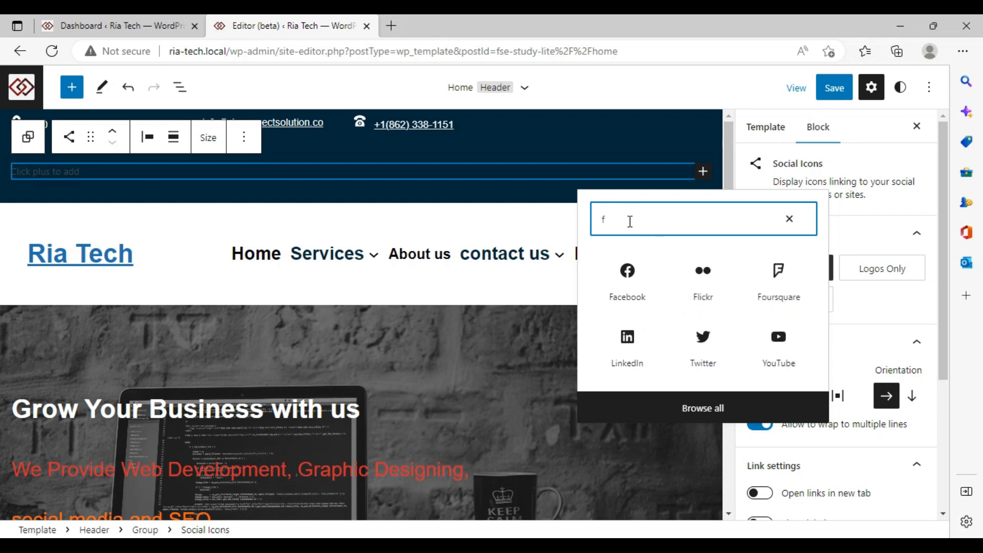
pyautogui.write('ac')
pyautogui.click(634, 295)
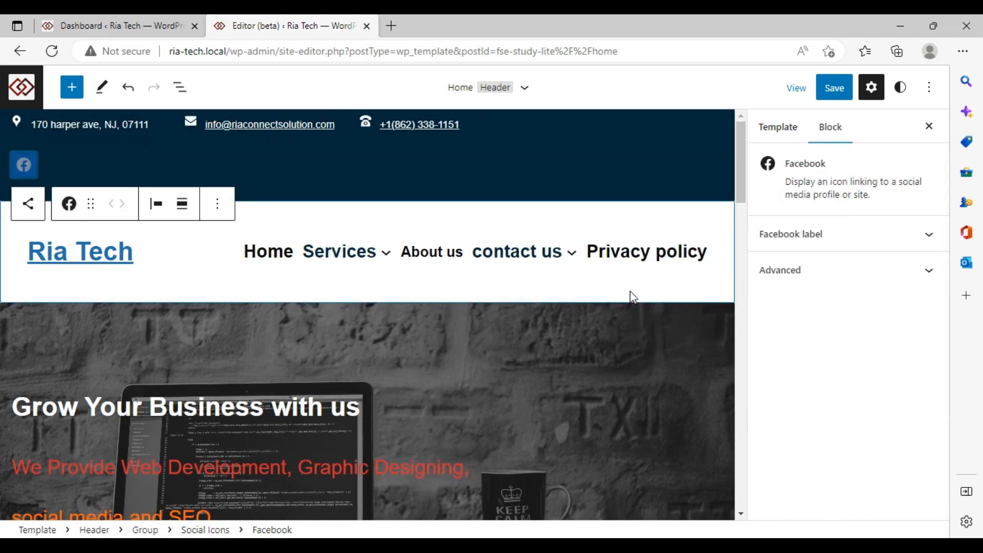
# Step: Add YouTube and LinkedIn icons after the Facebook icon in the header's Social Icons block
pyautogui.click(596, 163)
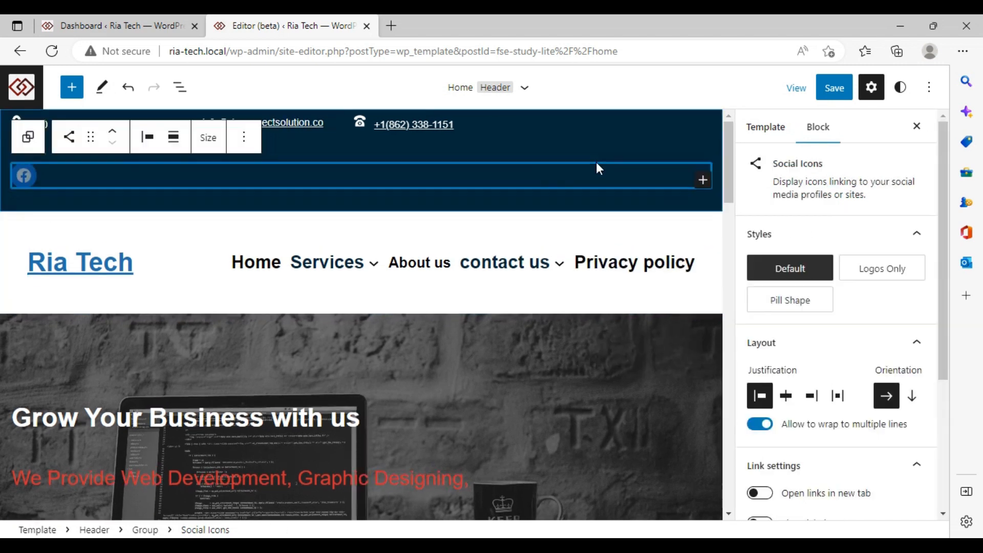
pyautogui.click(701, 180)
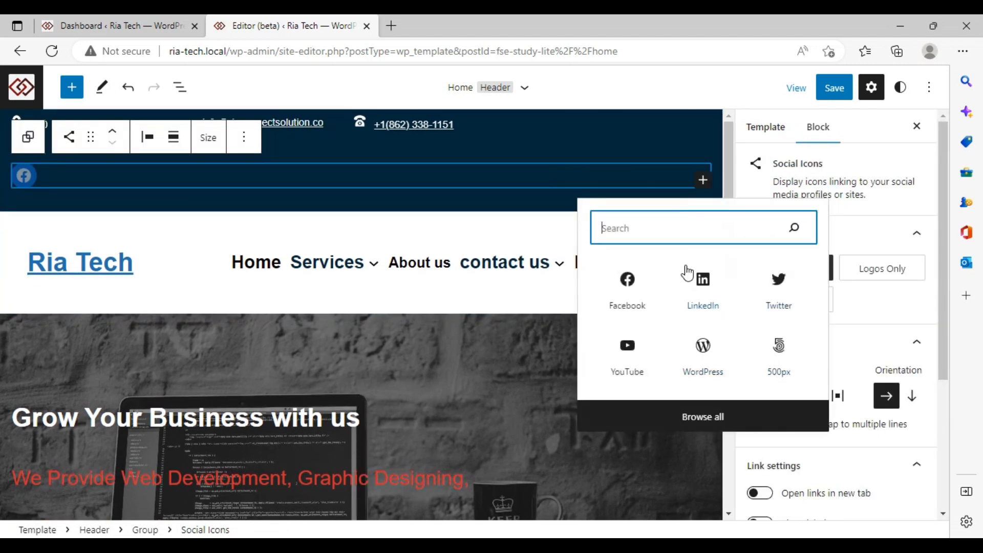
pyautogui.click(637, 371)
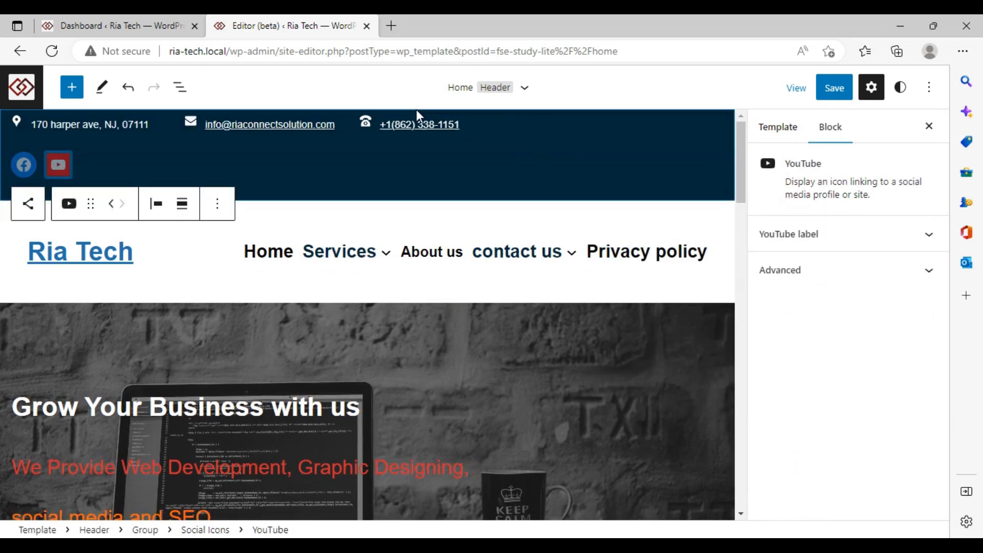
pyautogui.click(536, 167)
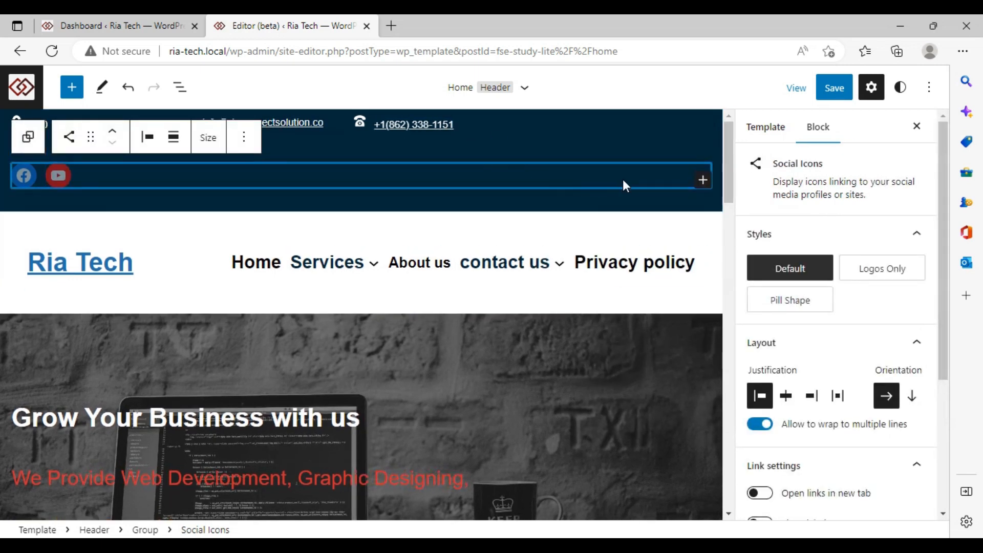
pyautogui.click(703, 180)
pyautogui.click(777, 302)
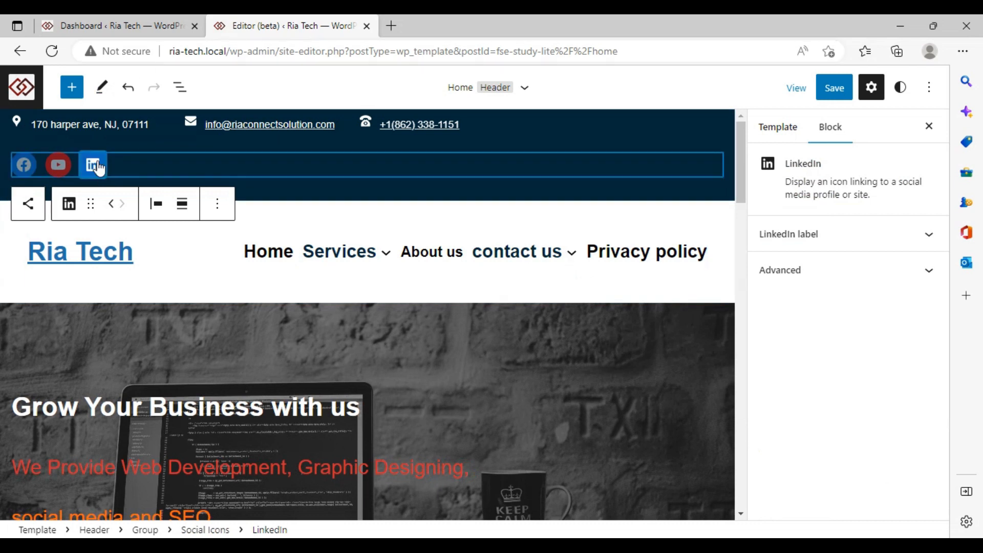
# Step: Open the header Facebook icon's link entry, and in Chrome go to the RiaConnect Solution page on Facebook
pyautogui.click(23, 169)
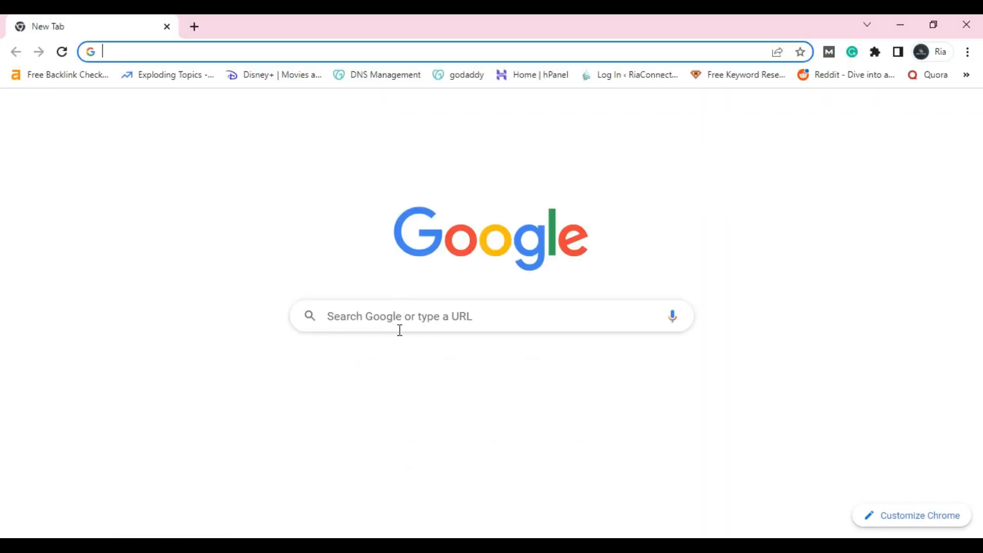
pyautogui.click(389, 313)
pyautogui.click(244, 323)
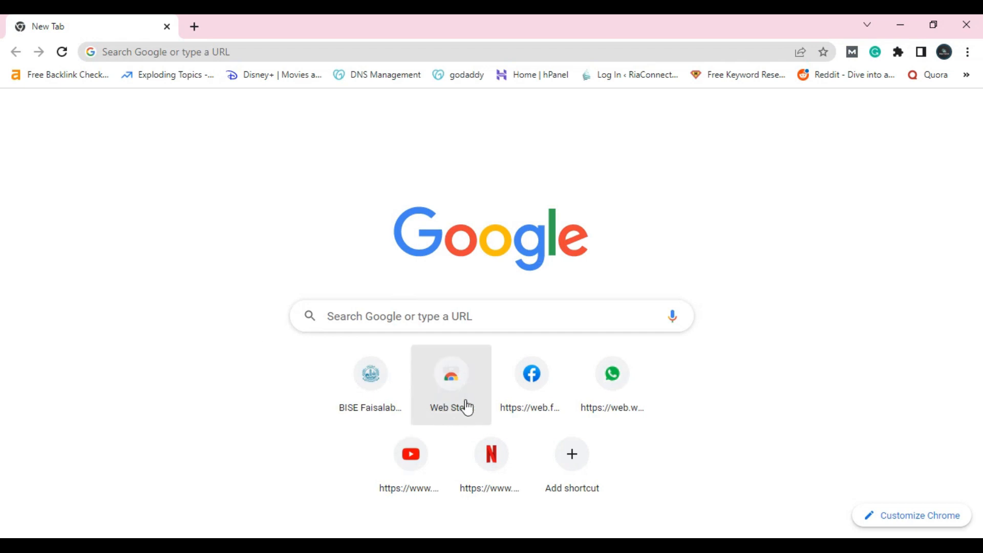
pyautogui.click(509, 409)
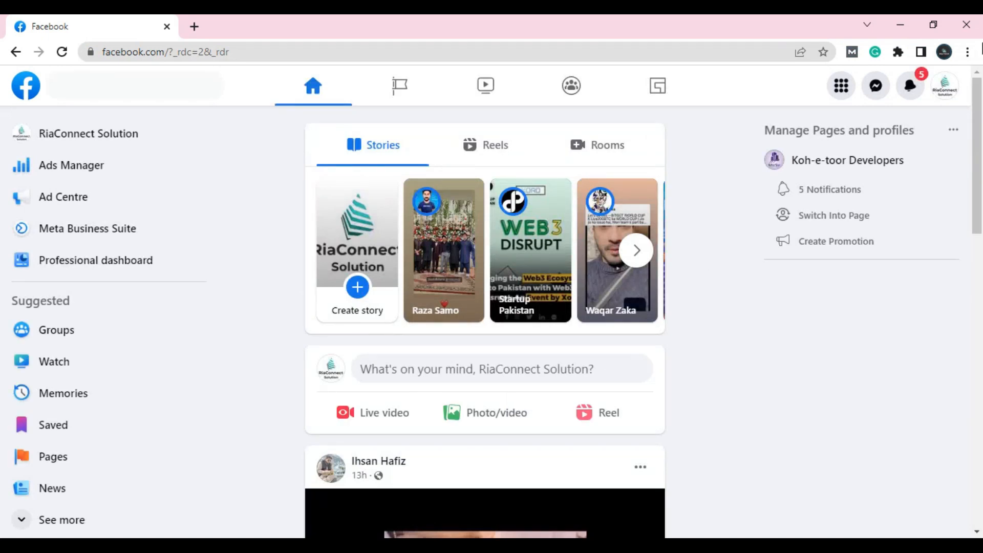
pyautogui.click(944, 92)
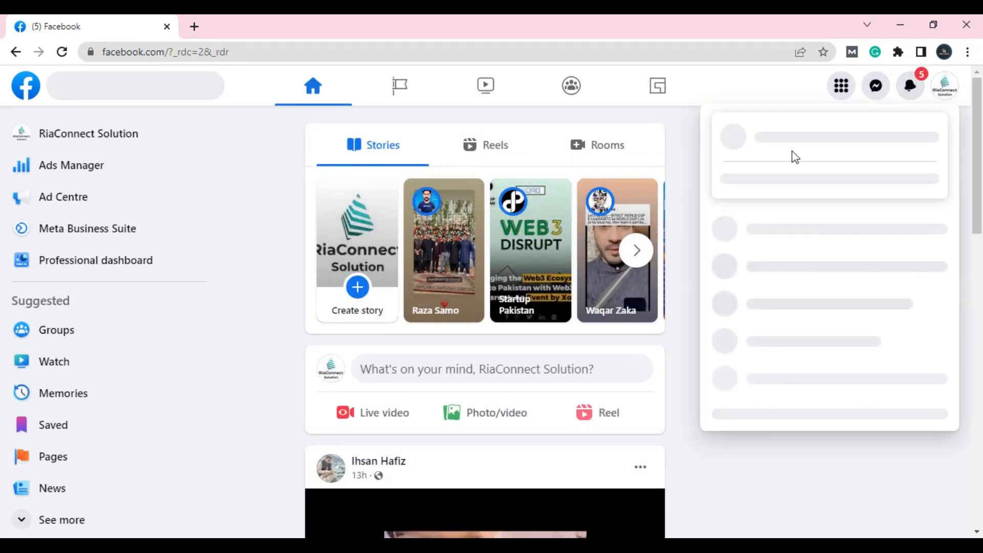
pyautogui.click(778, 170)
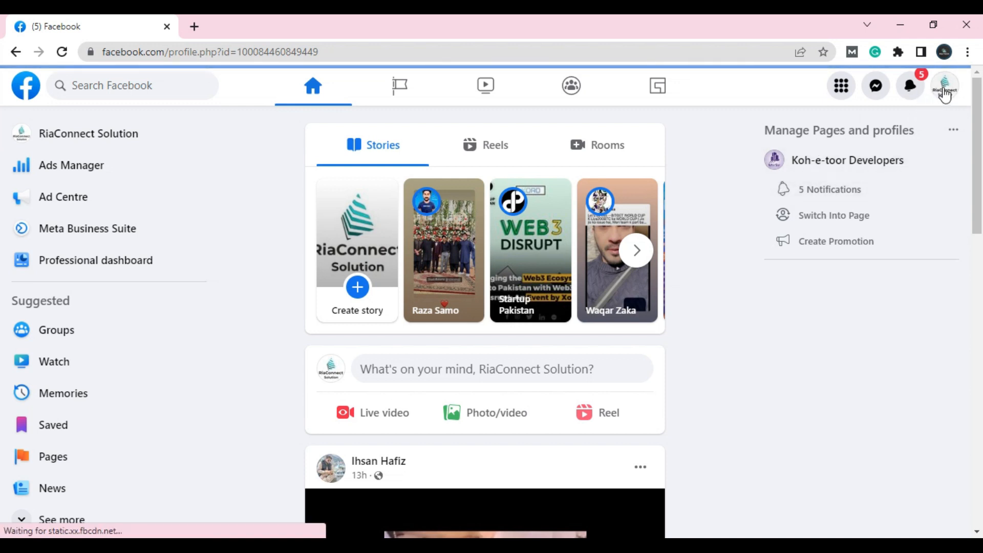
pyautogui.click(98, 128)
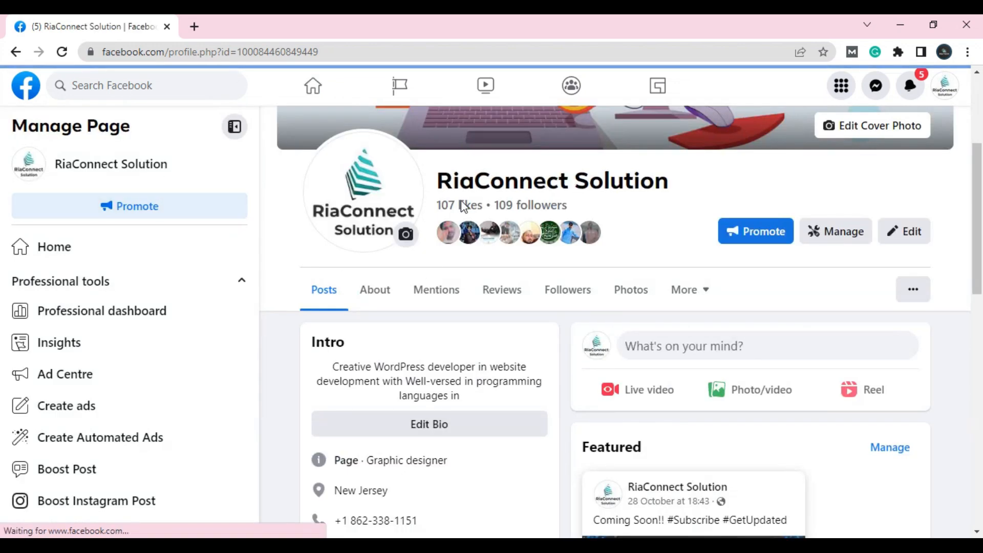
# Step: Look through the RiaConnect Solution page's intro details and copy the page's web address
pyautogui.scroll(-2, 514, 399)
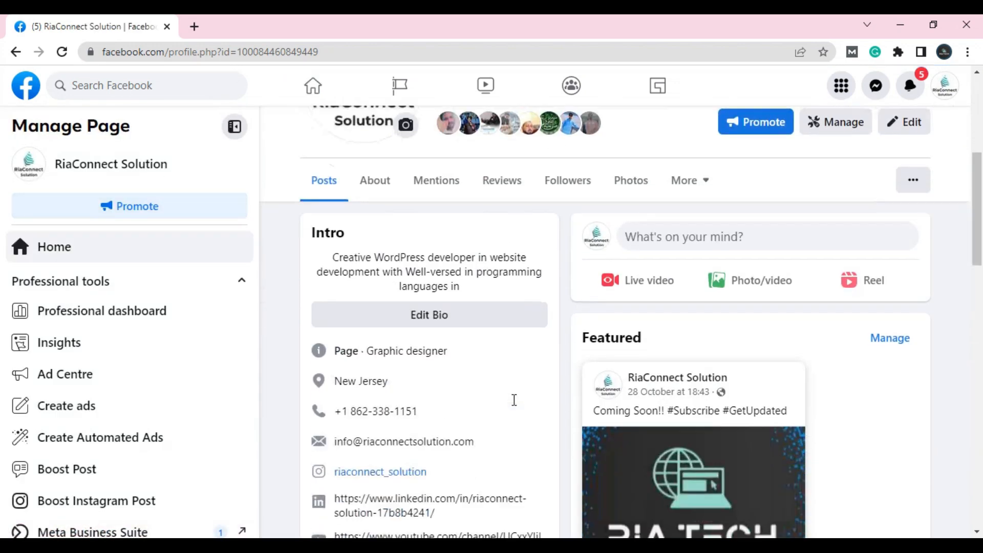
pyautogui.scroll(-11, 514, 400)
pyautogui.scroll(7, 514, 401)
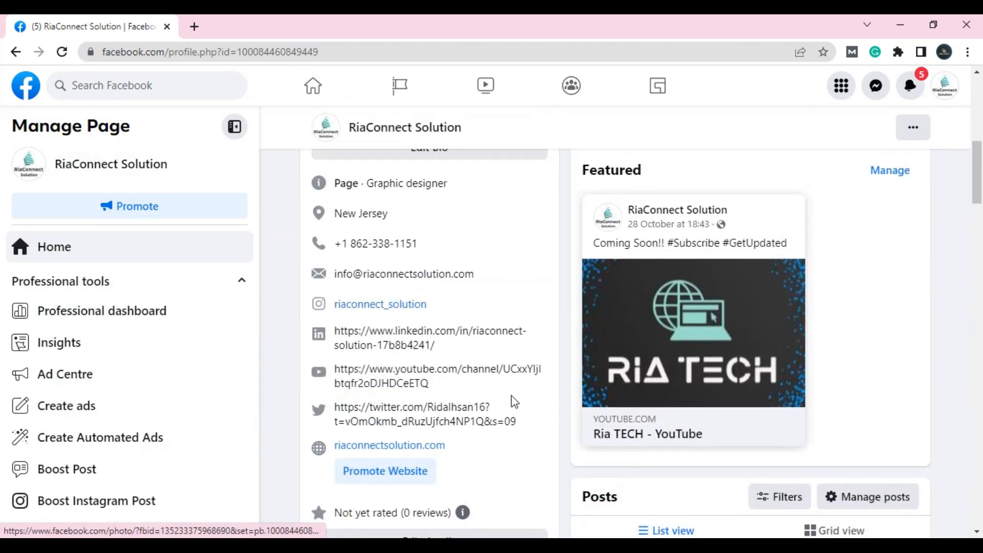
pyautogui.scroll(6, 511, 400)
pyautogui.click(395, 51)
pyautogui.hotkey('ctrl', 'c')
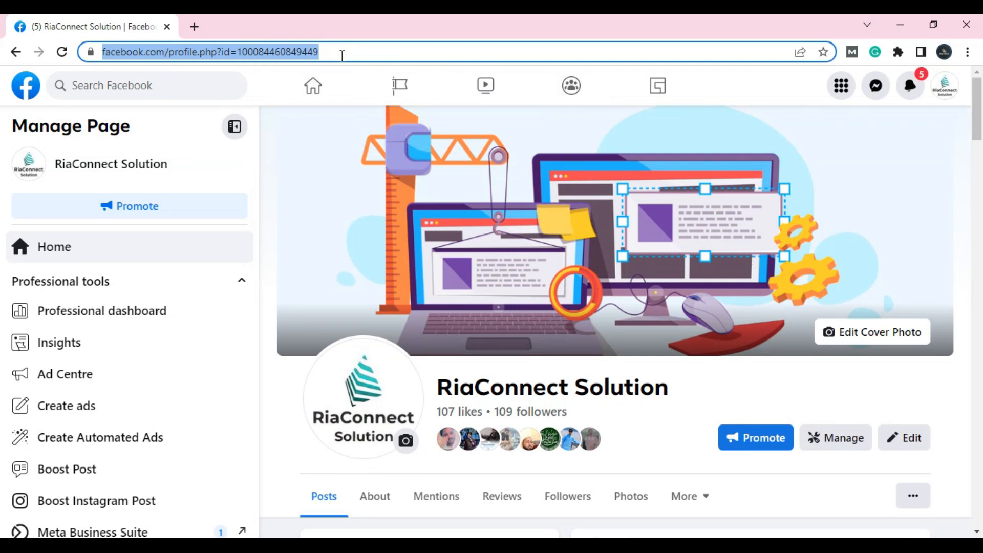
# Step: Back in the Edge site editor, paste the copied page address as the Facebook icon's link and save the Header template part
pyautogui.click(900, 25)
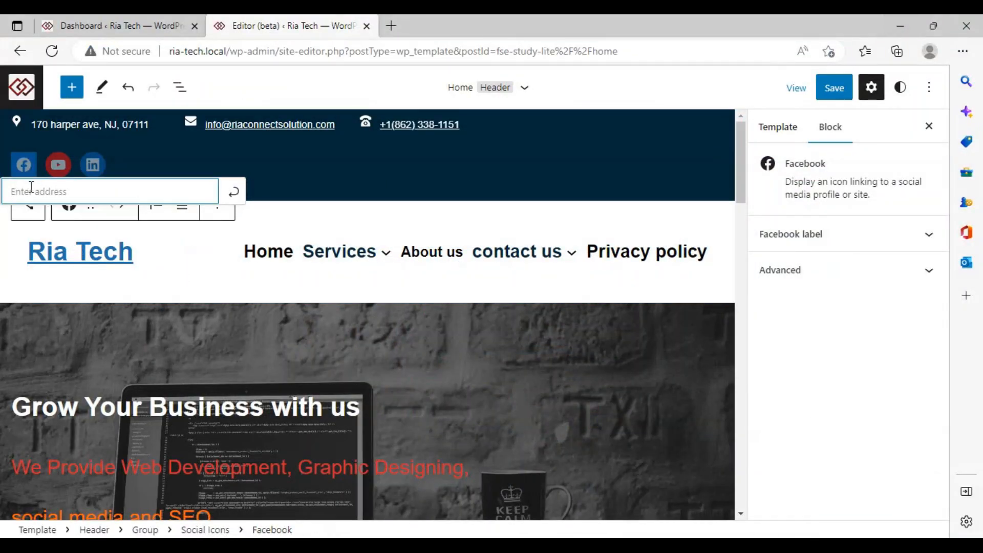
pyautogui.hotkey('ctrl', 'v')
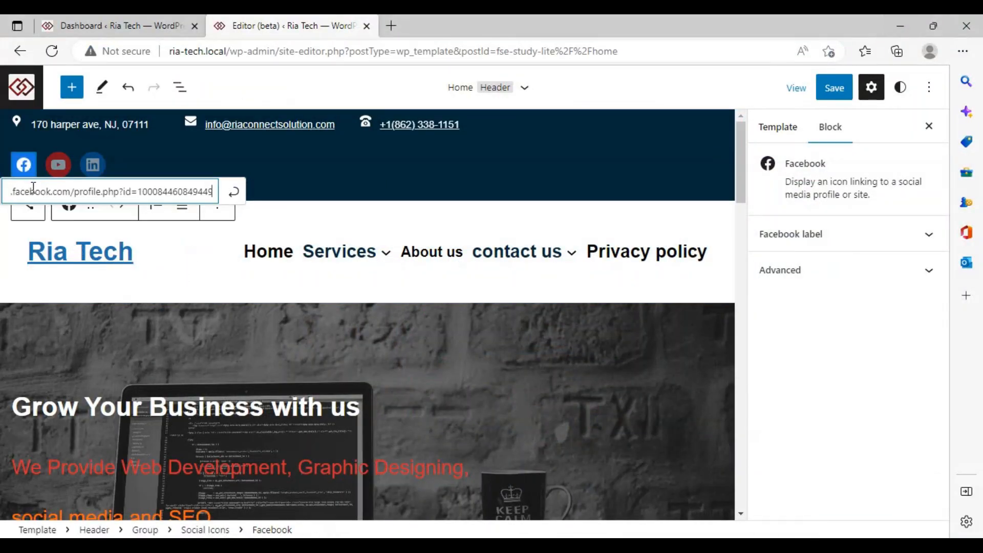
pyautogui.click(840, 88)
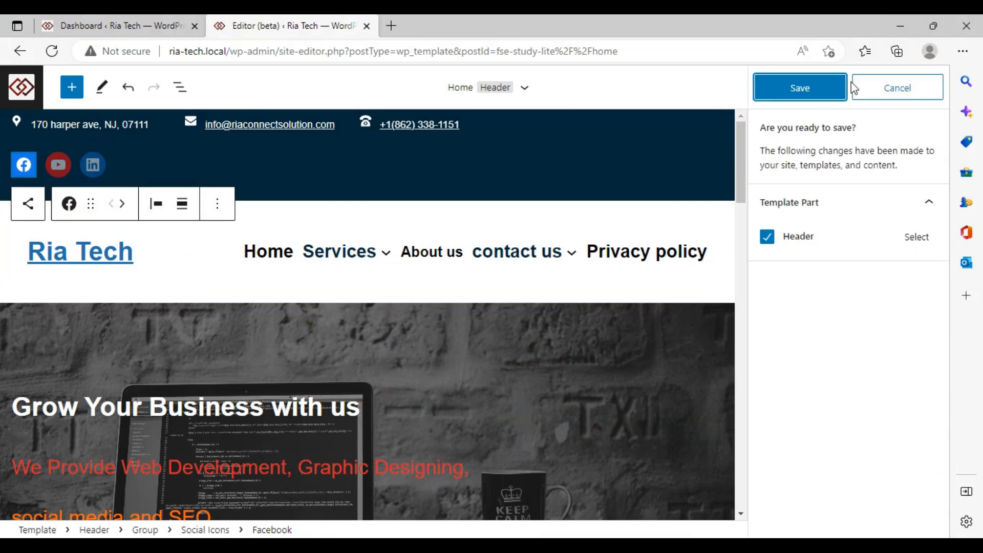
pyautogui.click(802, 89)
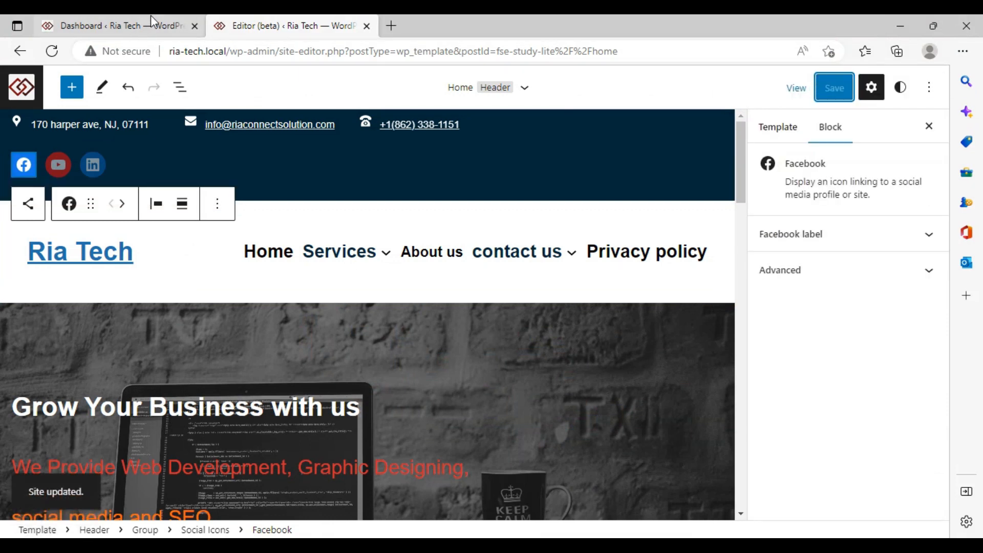
# Step: Open the live site from the dashboard in a new tab and check the Facebook icon in the header
pyautogui.click(122, 26)
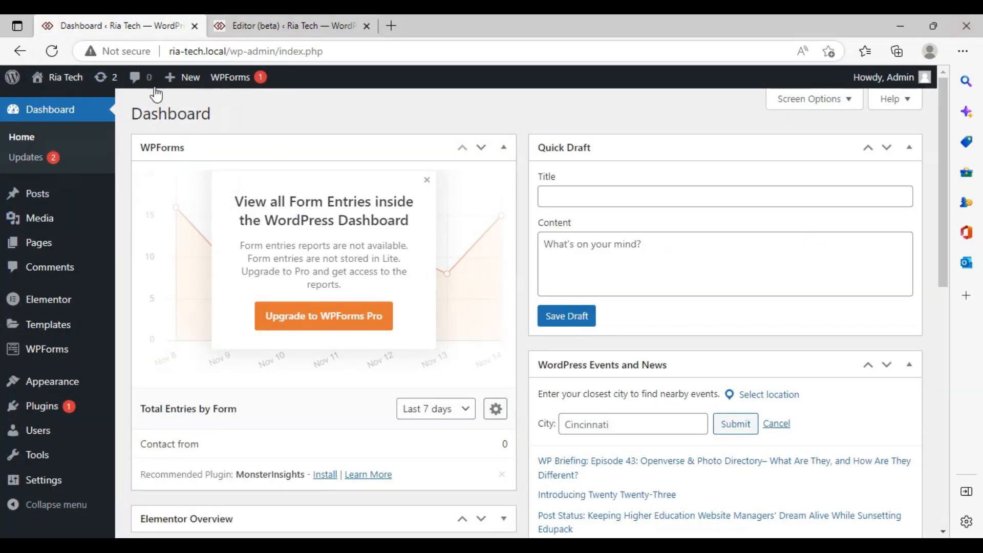
pyautogui.moveTo(41, 79)
pyautogui.rightClick(46, 101)
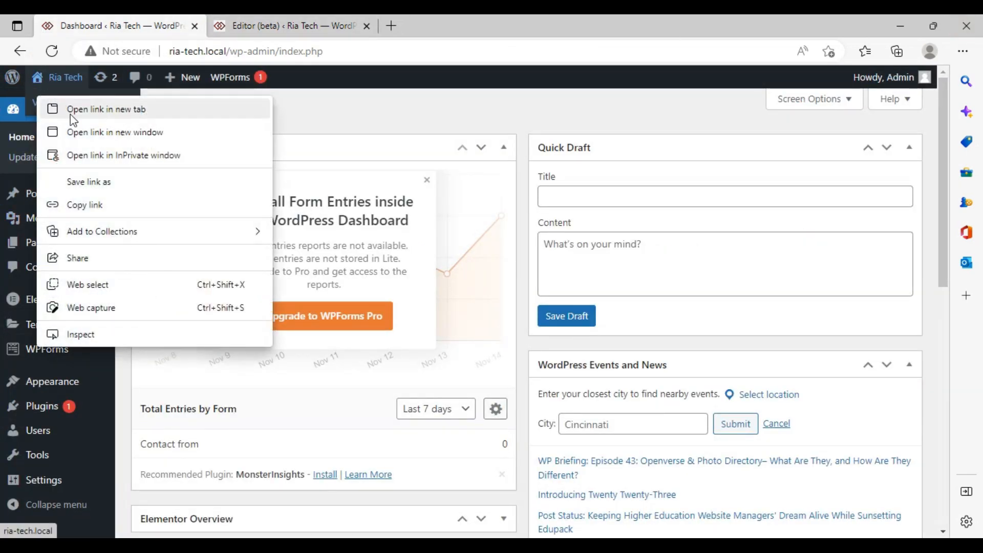
pyautogui.click(69, 113)
pyautogui.click(400, 27)
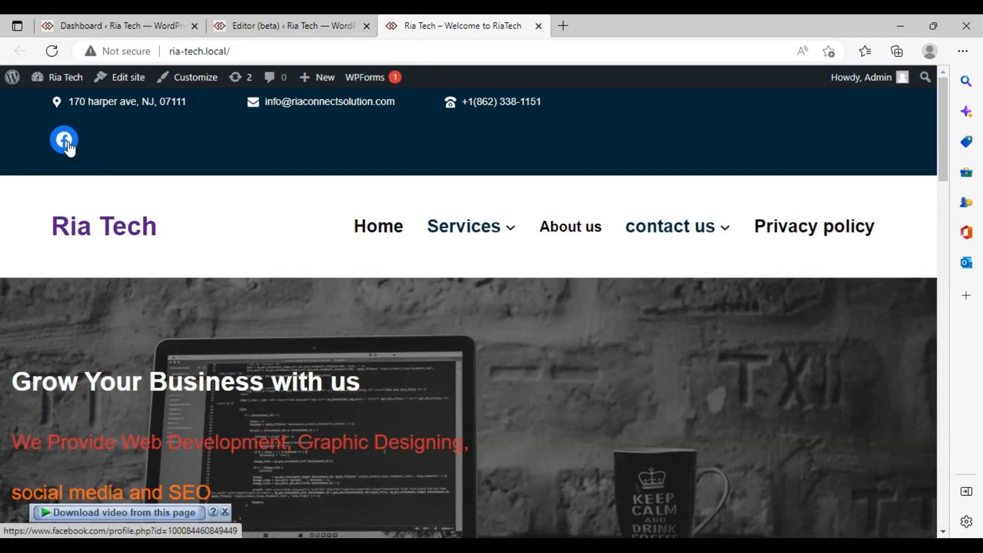
# Step: Follow the live site's header Facebook icon and look over the RiaConnect Solution page it leads to
pyautogui.click(66, 143)
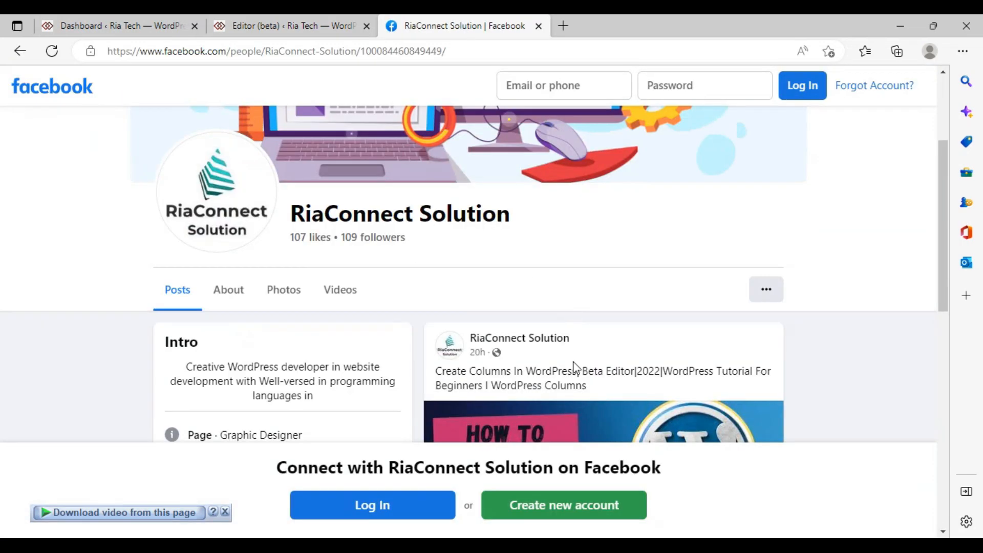
pyautogui.scroll(-3, 563, 317)
pyautogui.scroll(6, 559, 320)
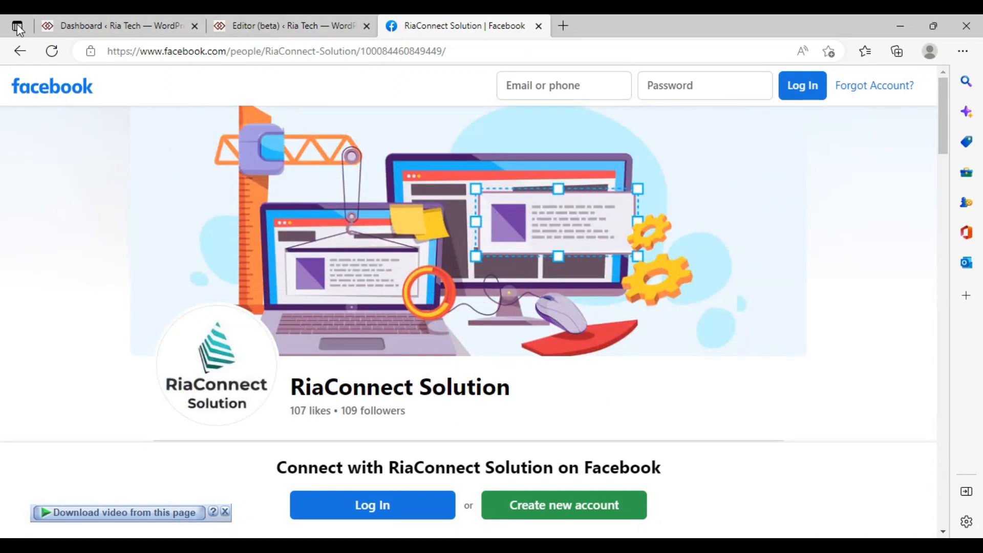
# Step: Switch to Chrome, open YouTube in a new tab, and copy the web address of the Ria TECH channel
pyautogui.click(274, 20)
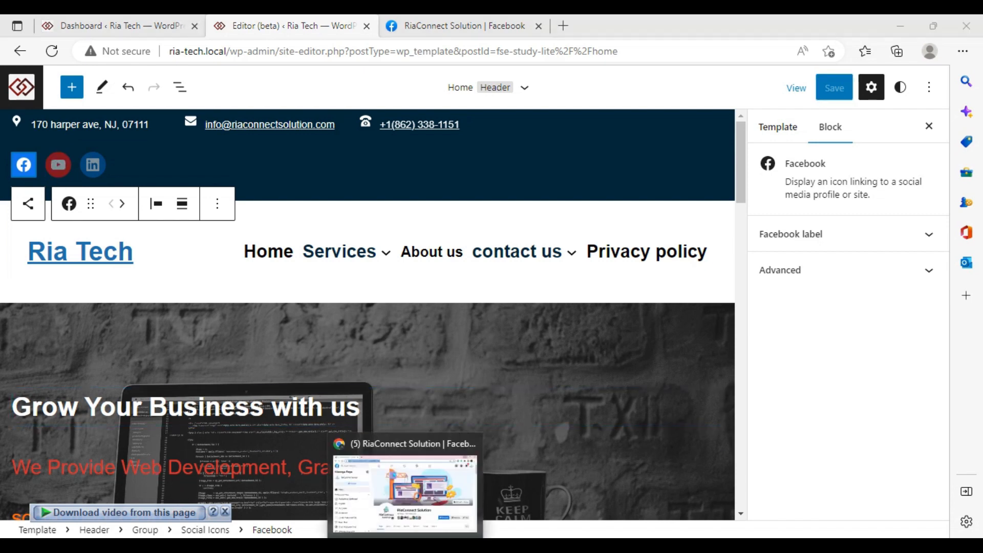
pyautogui.click(404, 484)
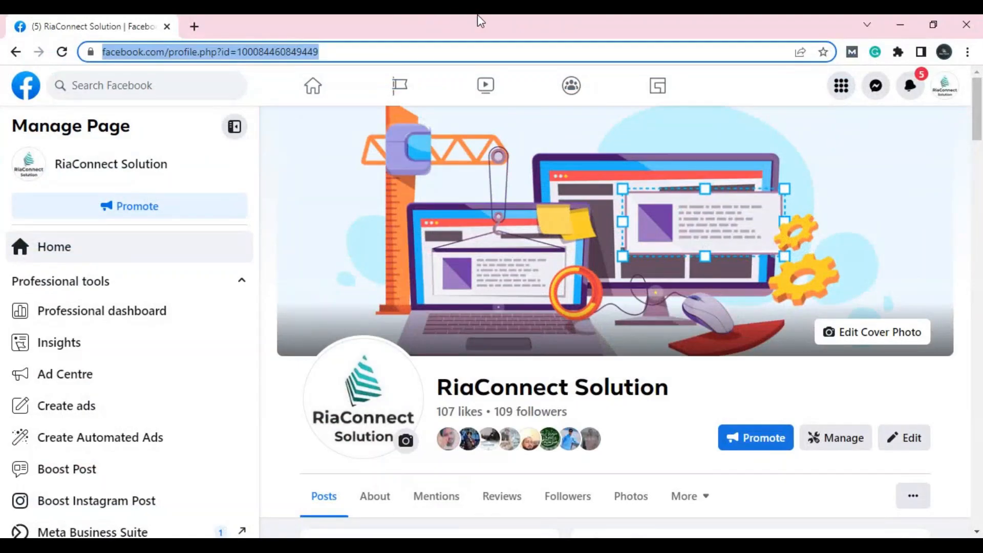
pyautogui.click(190, 25)
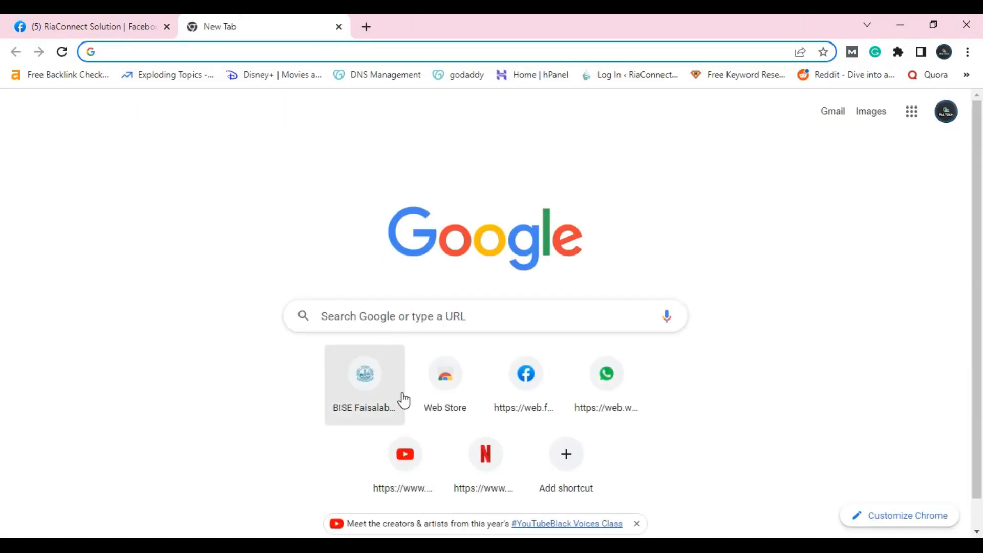
pyautogui.click(395, 469)
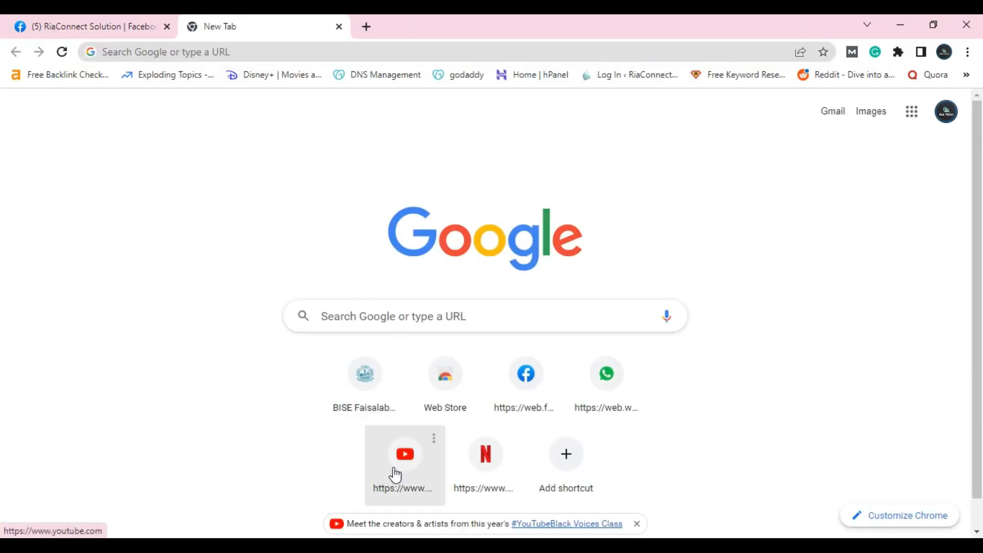
pyautogui.click(394, 469)
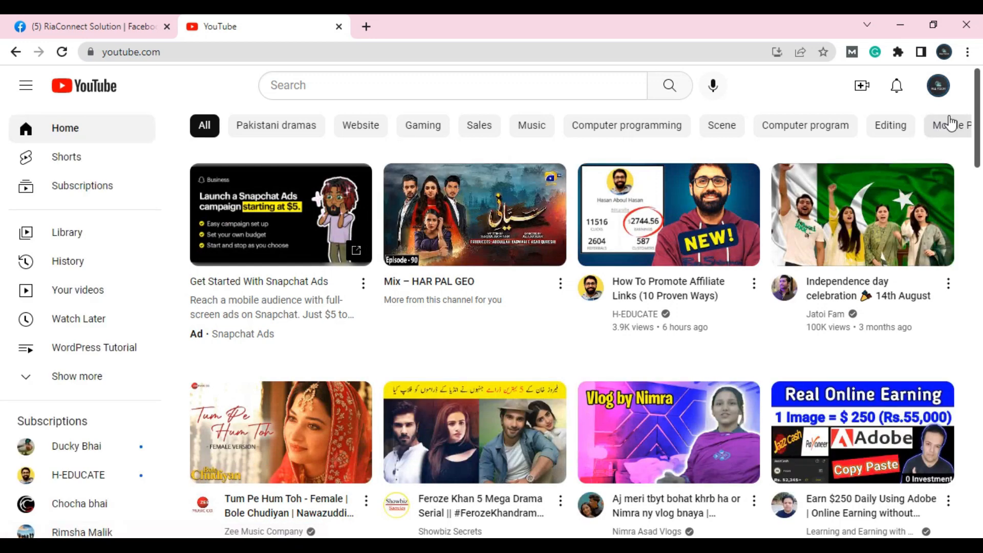
pyautogui.click(942, 97)
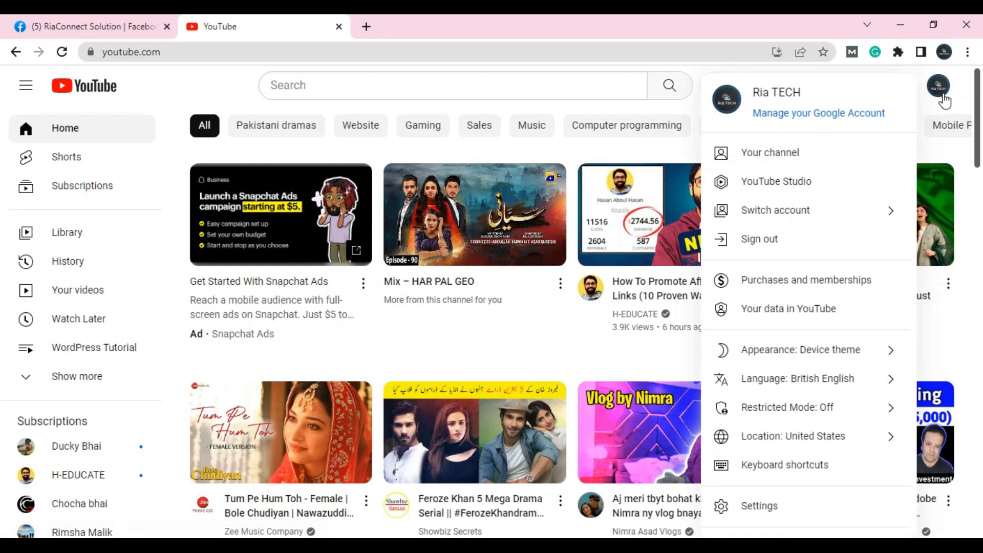
pyautogui.click(838, 154)
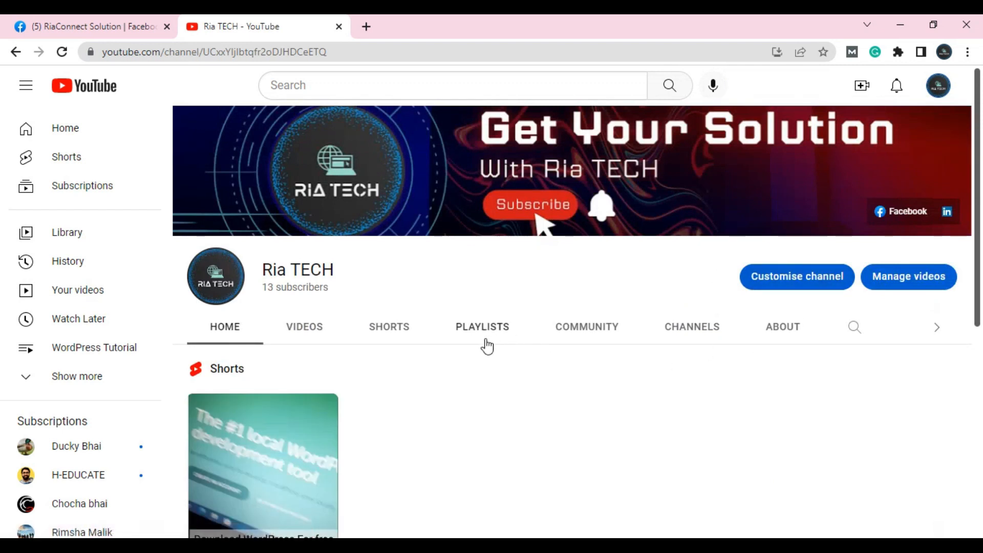
pyautogui.click(326, 55)
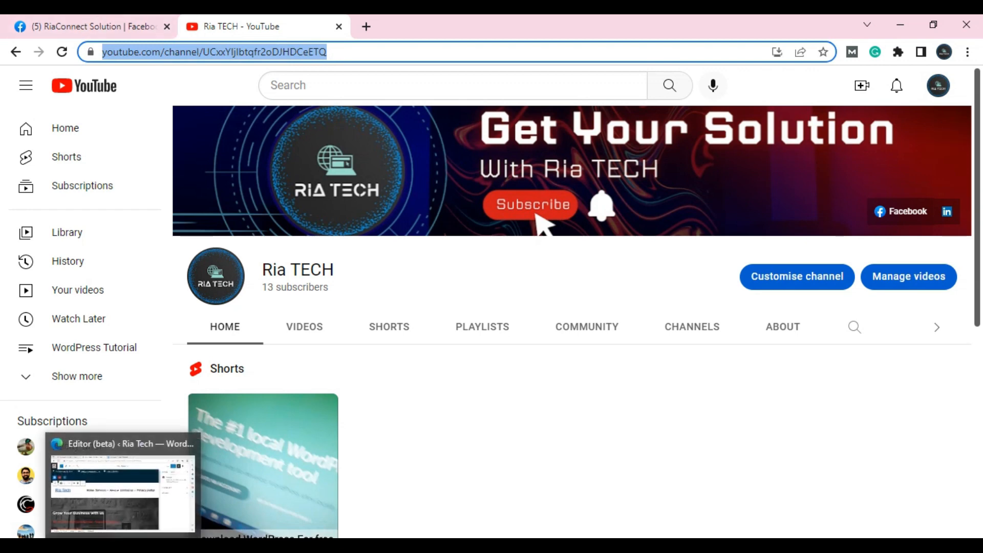
# Step: Back in the Edge site editor, paste the copied channel address as the header YouTube icon's link and save the site
pyautogui.click(123, 546)
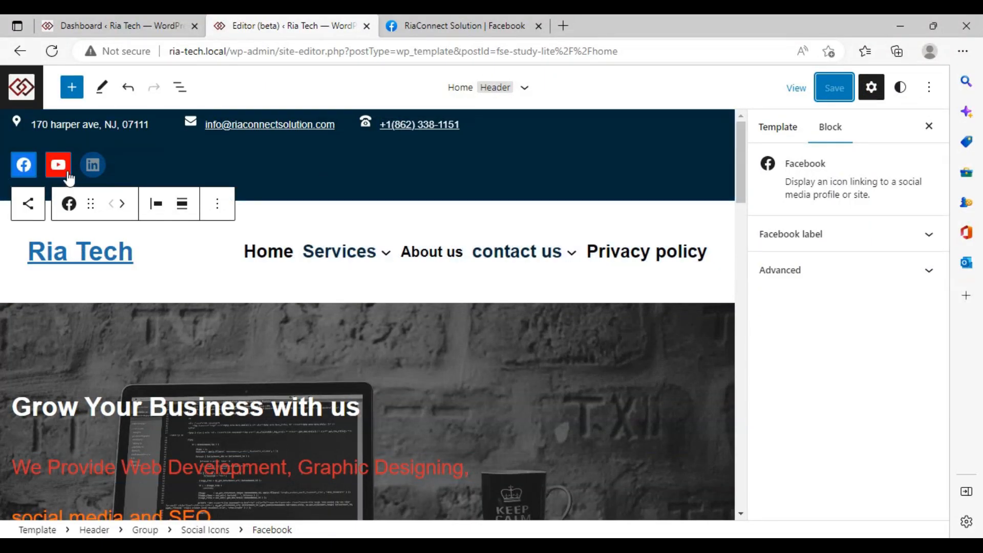
pyautogui.click(58, 165)
pyautogui.click(60, 172)
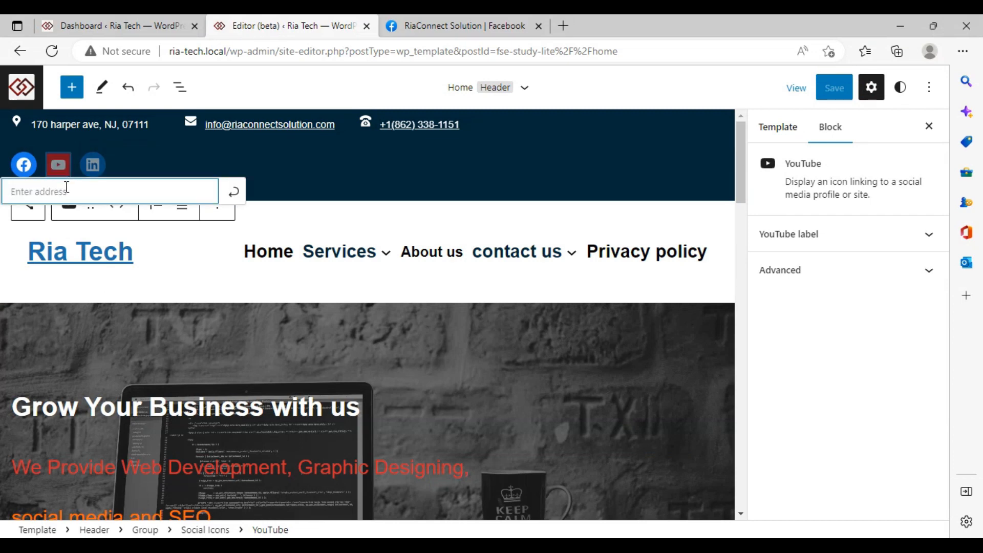
pyautogui.hotkey('ctrl', 'v')
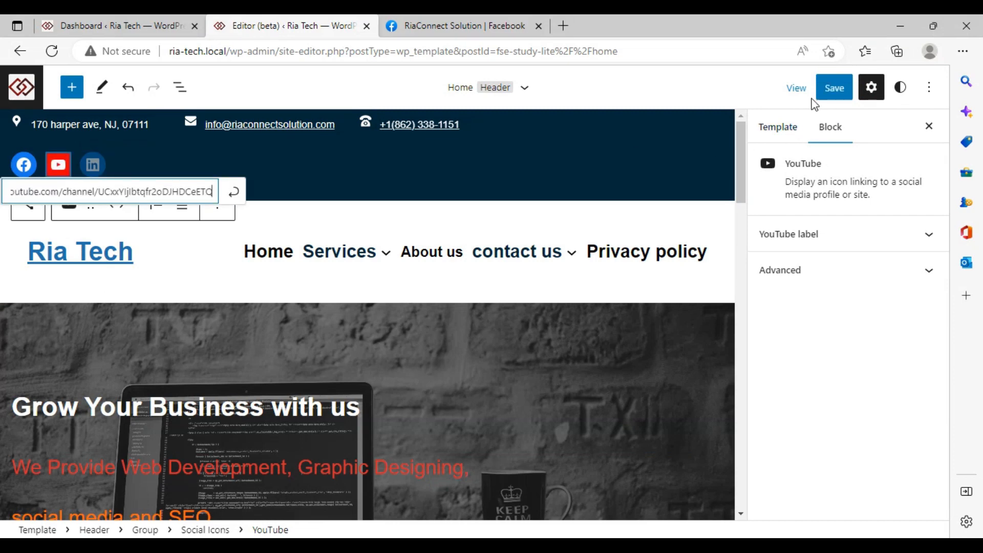
pyautogui.click(828, 93)
pyautogui.click(829, 94)
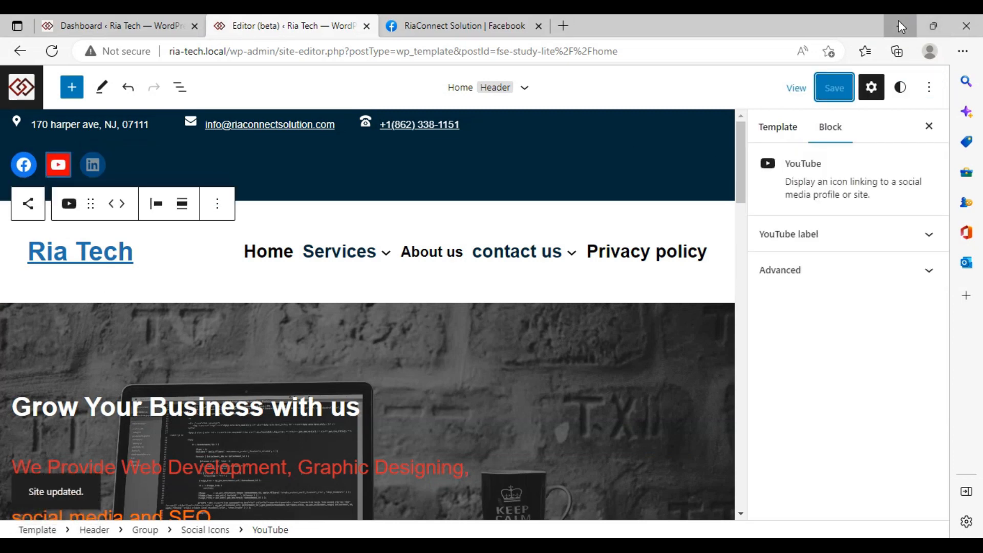
# Step: In a new Chrome tab, find LinkedIn through Google and copy the web address of the RiaConnect Solution profile
pyautogui.click(899, 24)
pyautogui.click(366, 26)
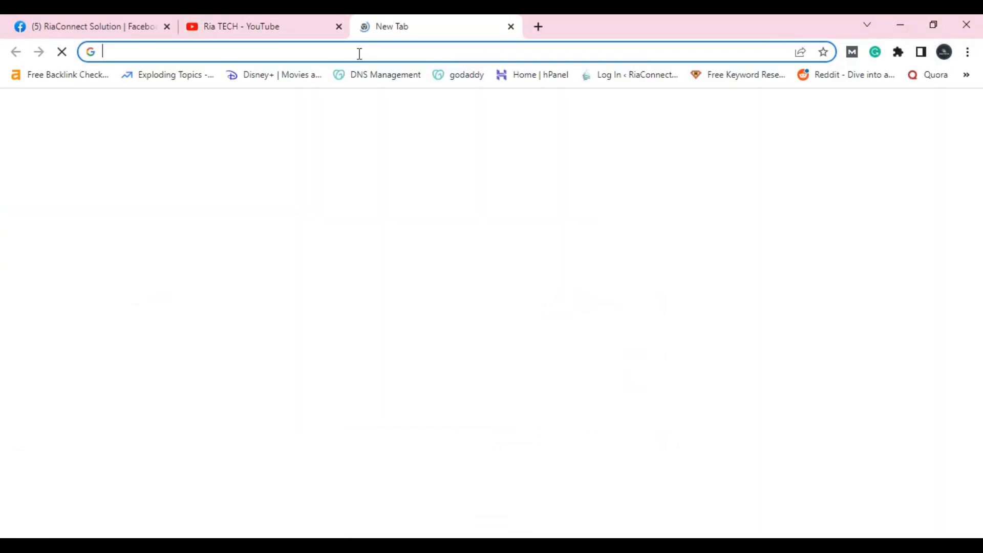
pyautogui.click(412, 318)
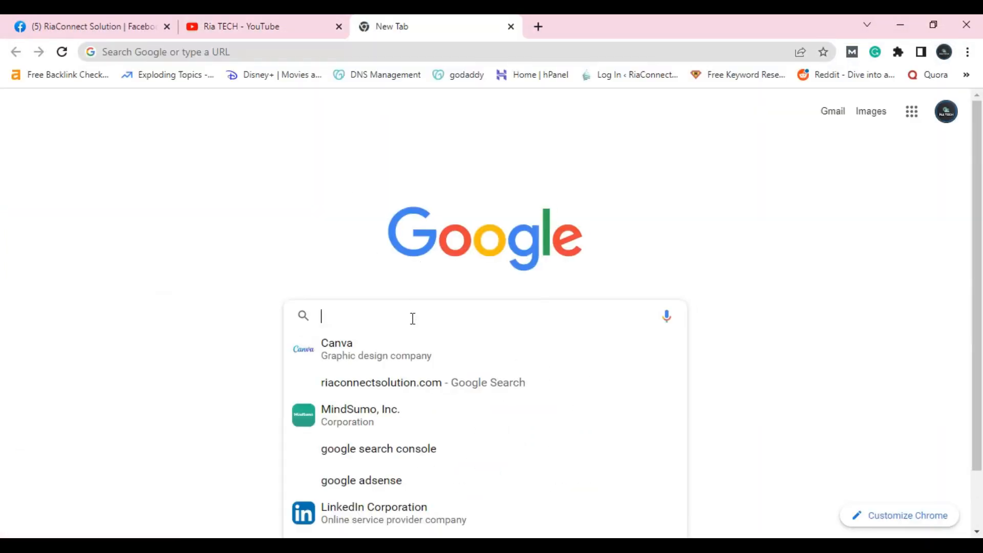
pyautogui.write('li')
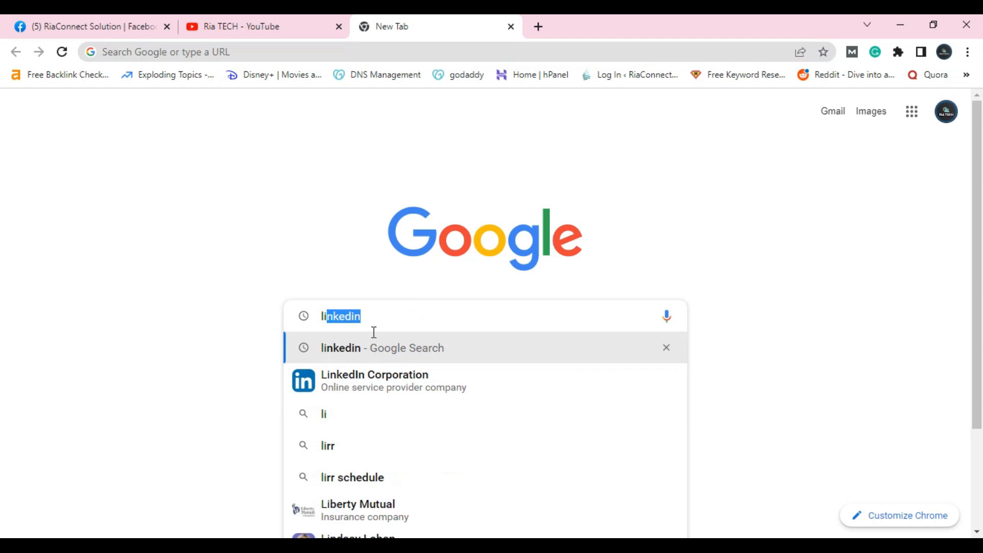
pyautogui.click(364, 376)
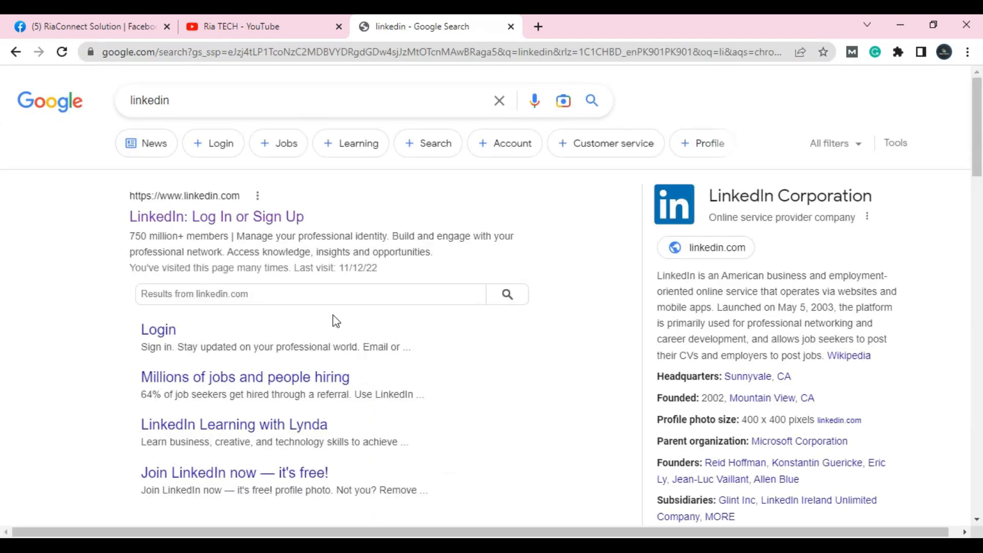
pyautogui.click(173, 219)
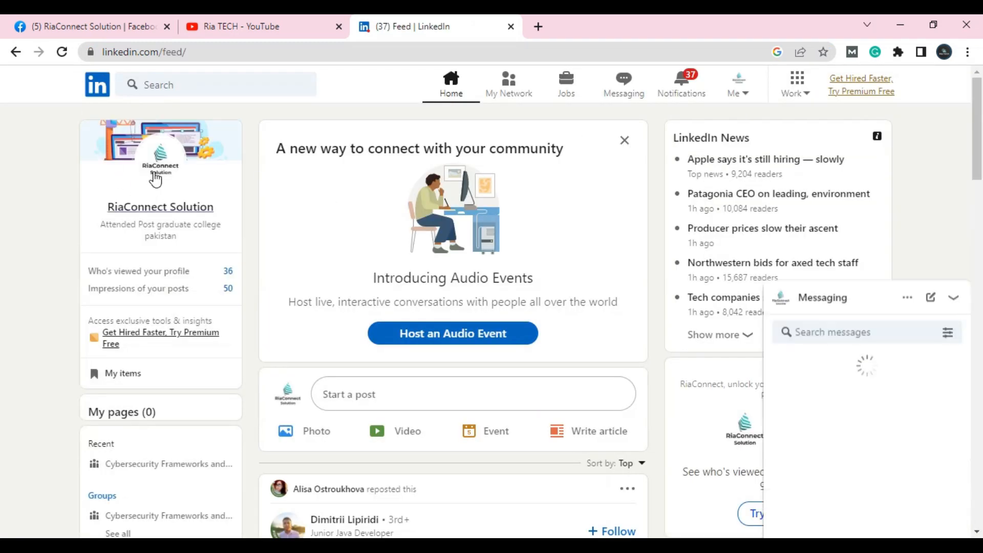
pyautogui.click(157, 179)
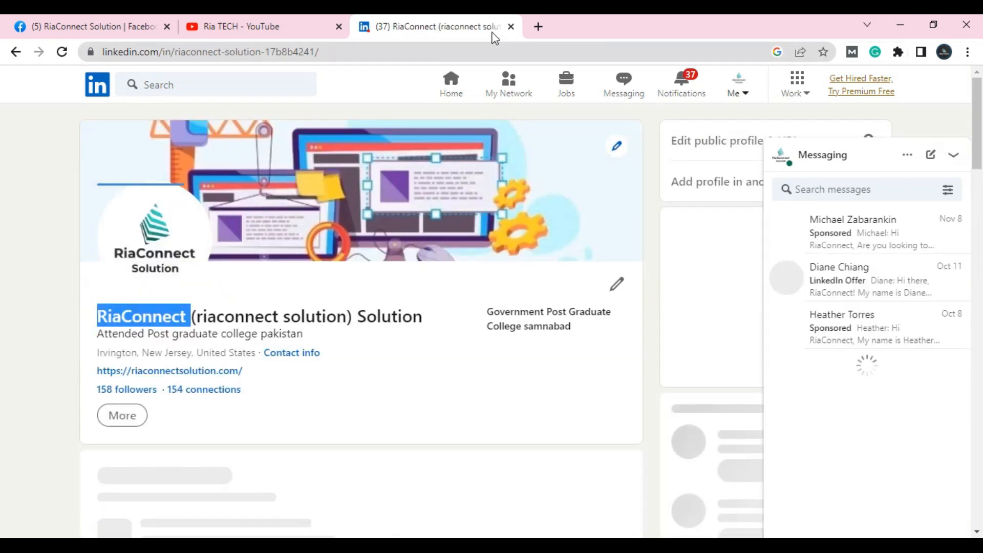
pyautogui.click(429, 52)
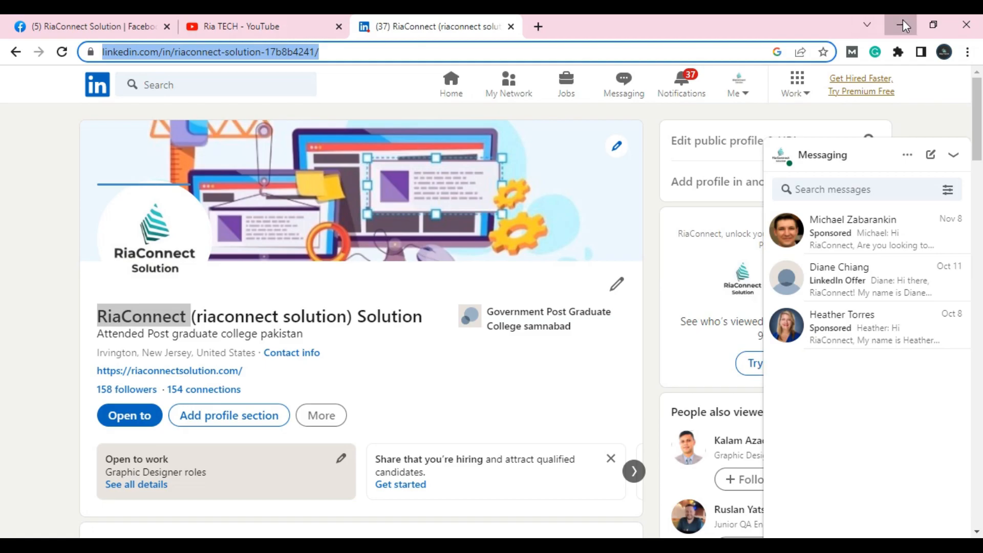
# Step: Back in the Edge site editor, paste the copied profile address as the header LinkedIn icon's link and save the site
pyautogui.click(900, 25)
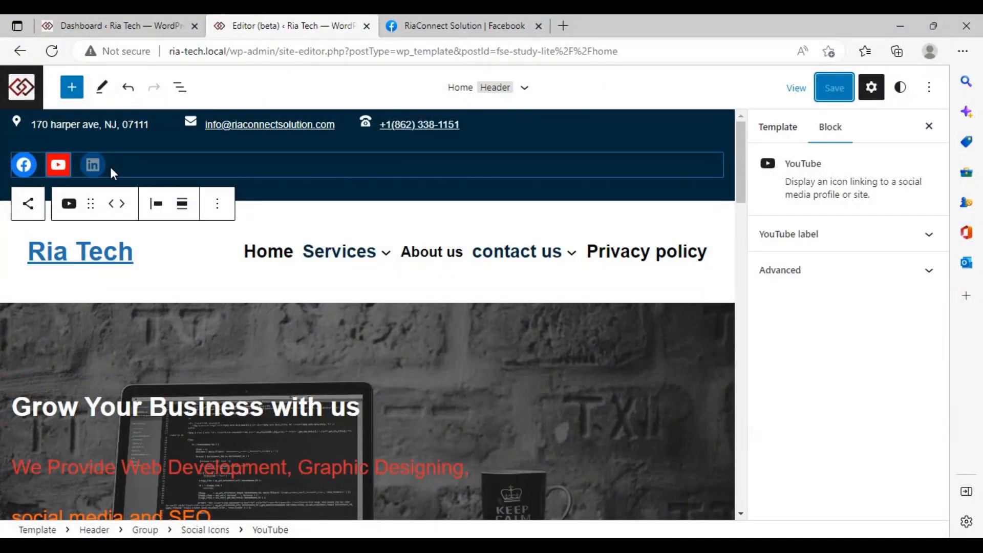
pyautogui.click(105, 166)
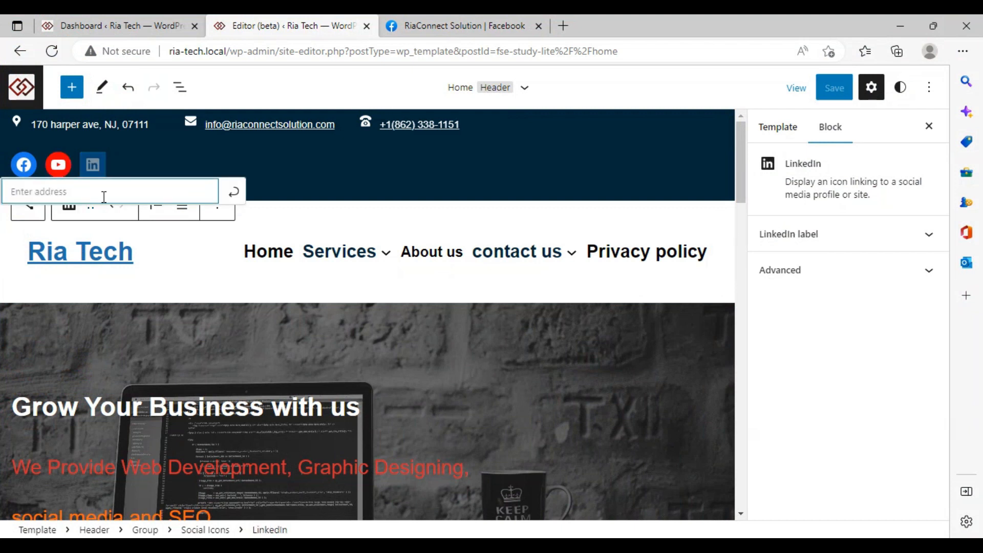
pyautogui.hotkey('ctrl', 'v')
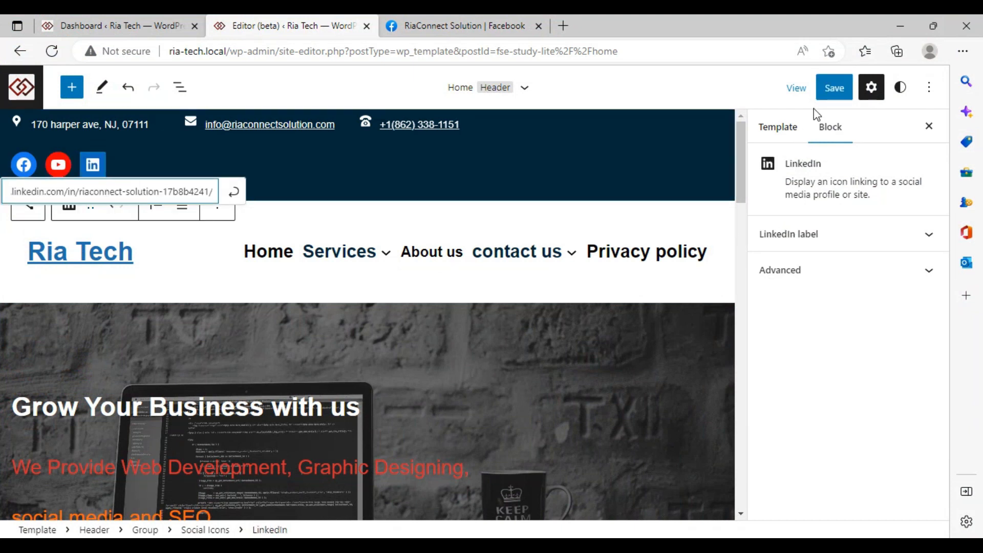
pyautogui.click(834, 92)
pyautogui.click(838, 97)
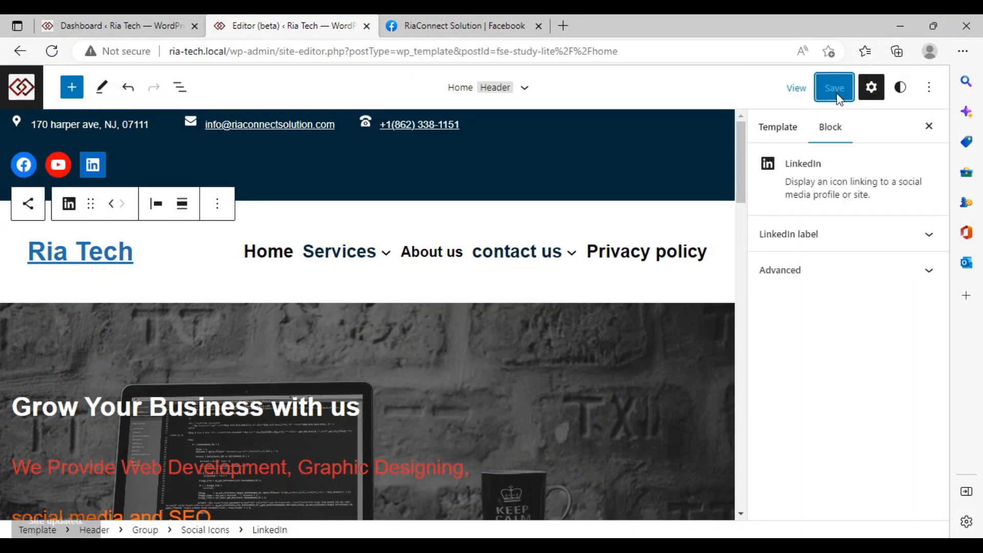
# Step: Return to the live site, follow the header YouTube icon to check the Ria TECH channel, and go back to the site
pyautogui.click(456, 18)
pyautogui.click(16, 57)
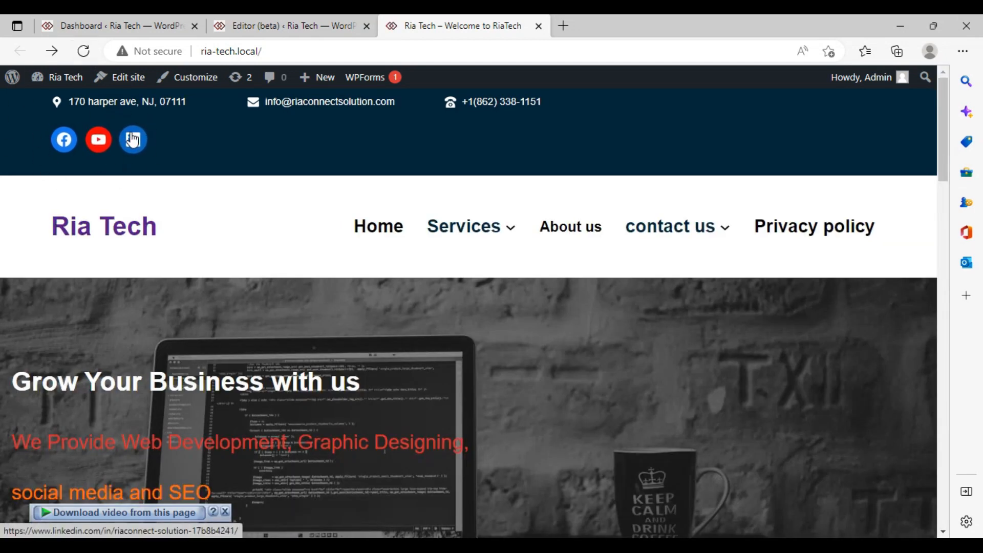
pyautogui.click(107, 146)
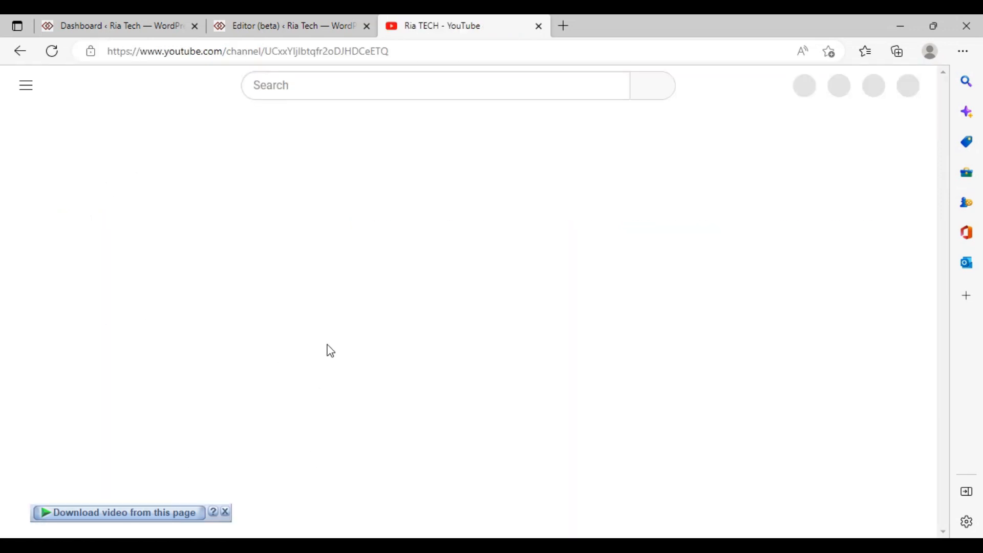
pyautogui.scroll(-8, 514, 352)
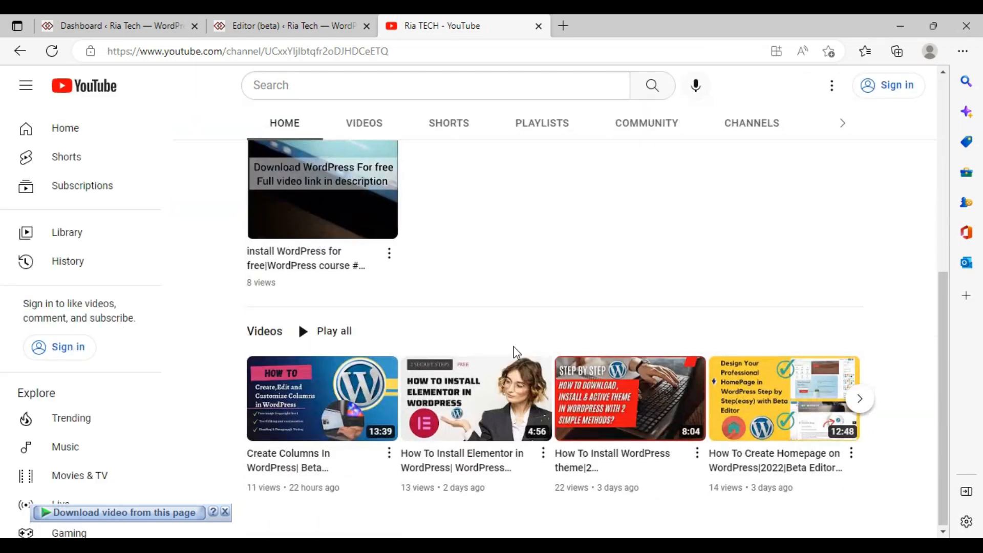
pyautogui.scroll(8, 515, 351)
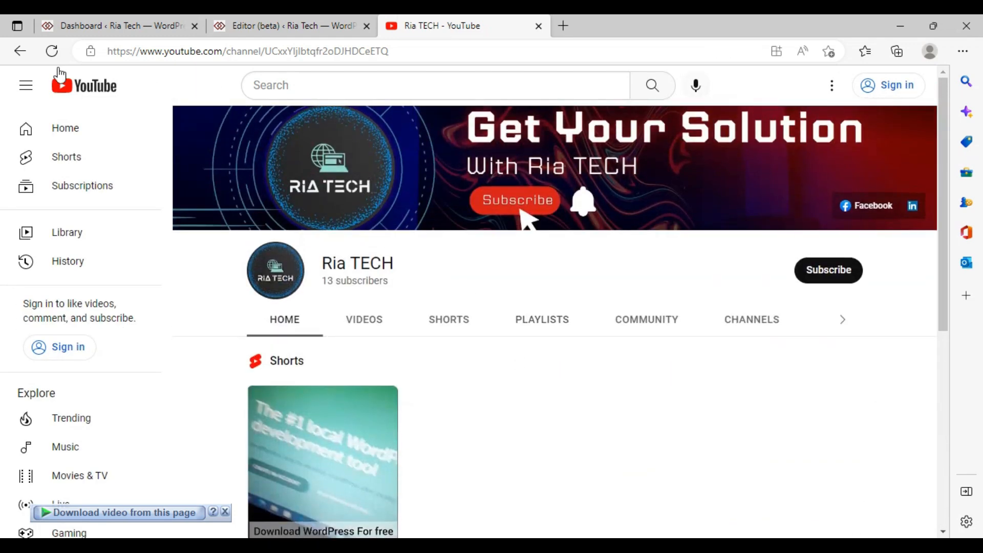
pyautogui.click(11, 53)
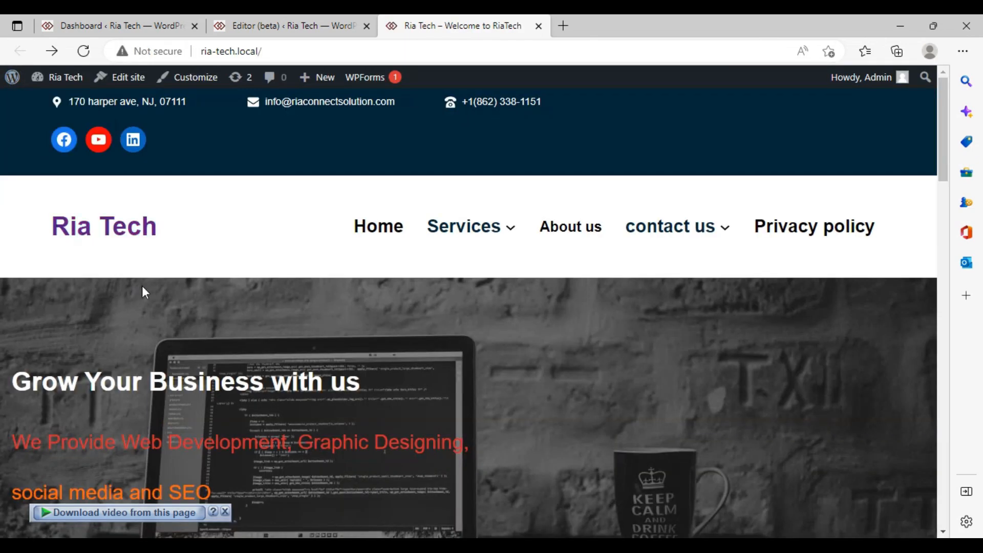
# Step: Follow the live header's LinkedIn icon, dismiss the sign-in prompt, look over the RiaConnect Solution profile, and go back to the site
pyautogui.scroll(-4, 356, 347)
pyautogui.scroll(4, 355, 358)
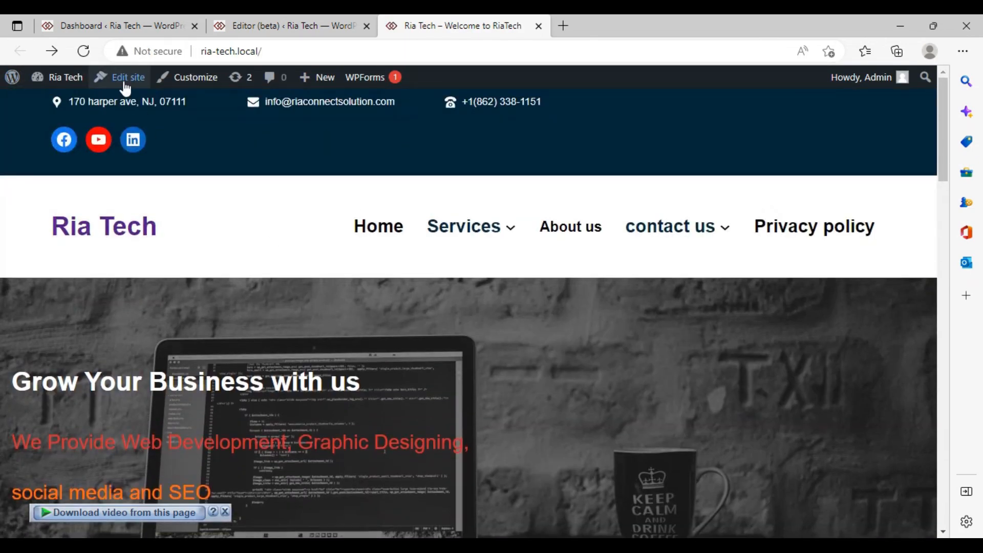
pyautogui.click(133, 147)
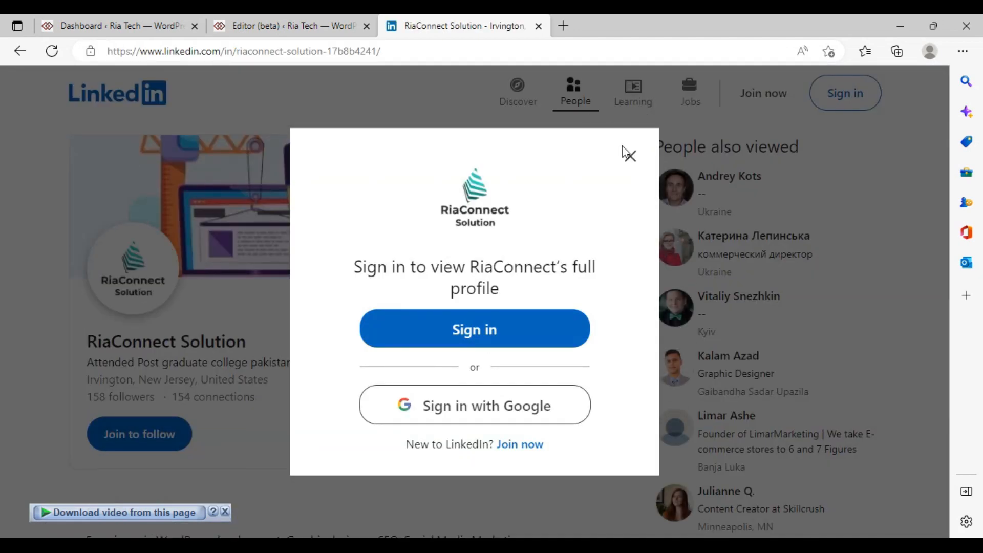
pyautogui.click(628, 155)
pyautogui.scroll(-10, 567, 276)
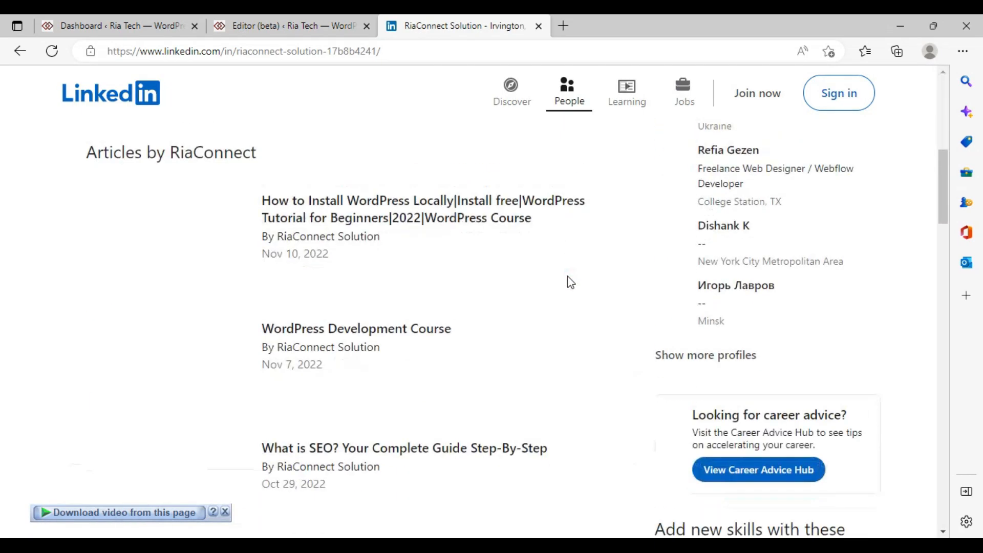
pyautogui.scroll(10, 566, 275)
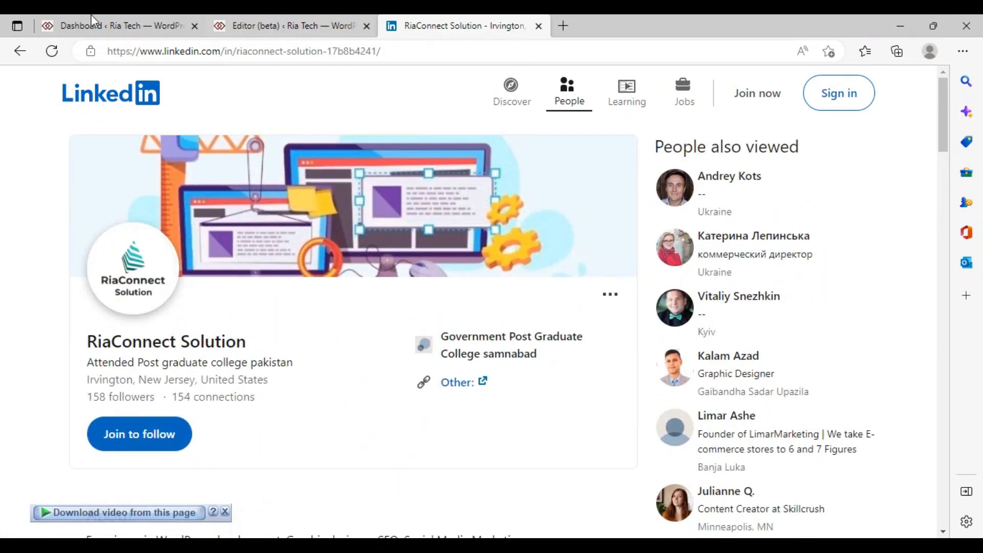
pyautogui.click(24, 52)
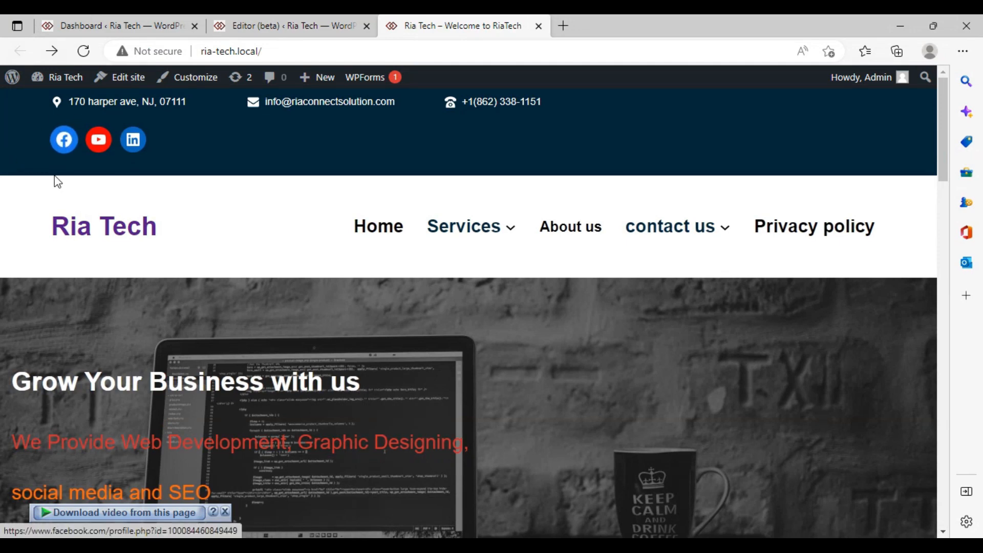
# Step: Return to the site editor and select the header's Social Icons block that holds the three icons
pyautogui.click(243, 24)
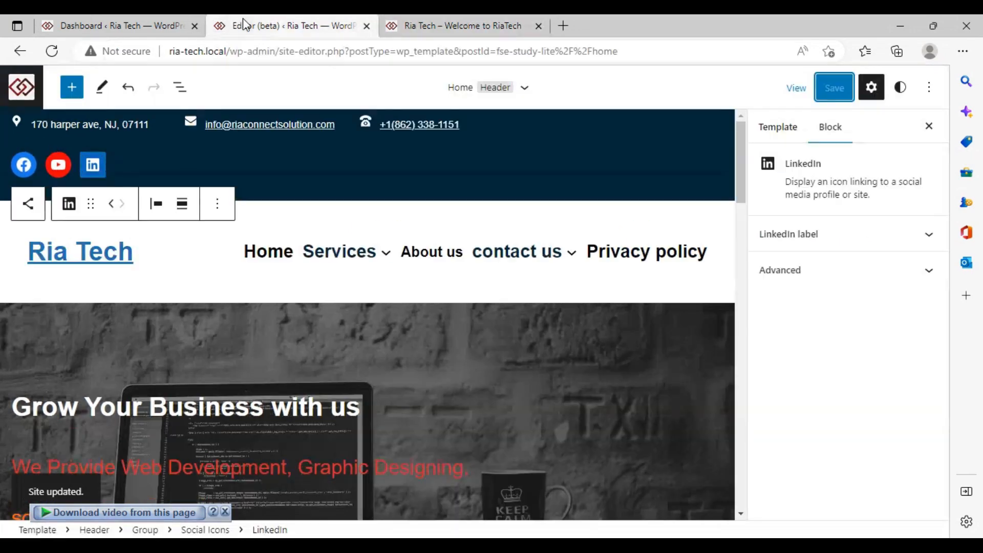
pyautogui.click(8, 174)
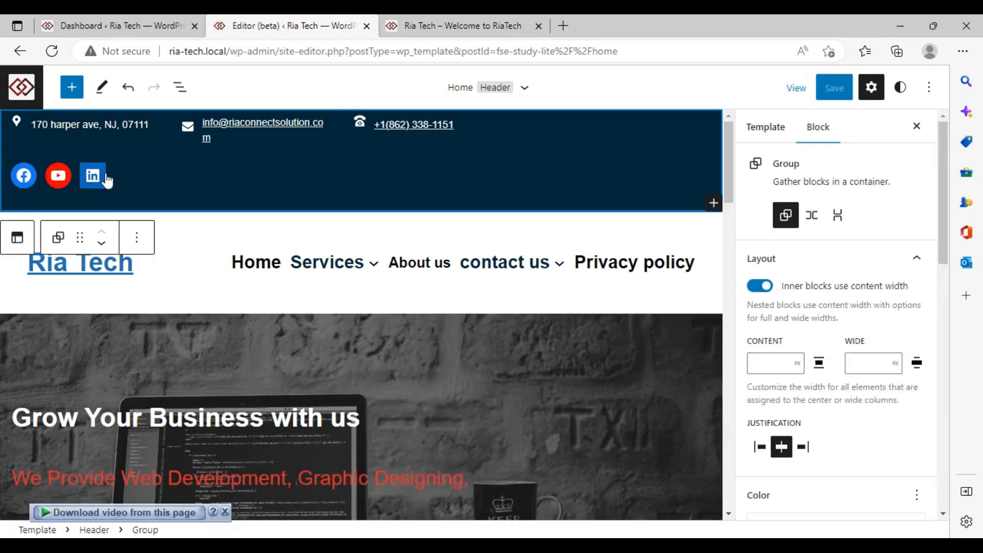
pyautogui.click(112, 179)
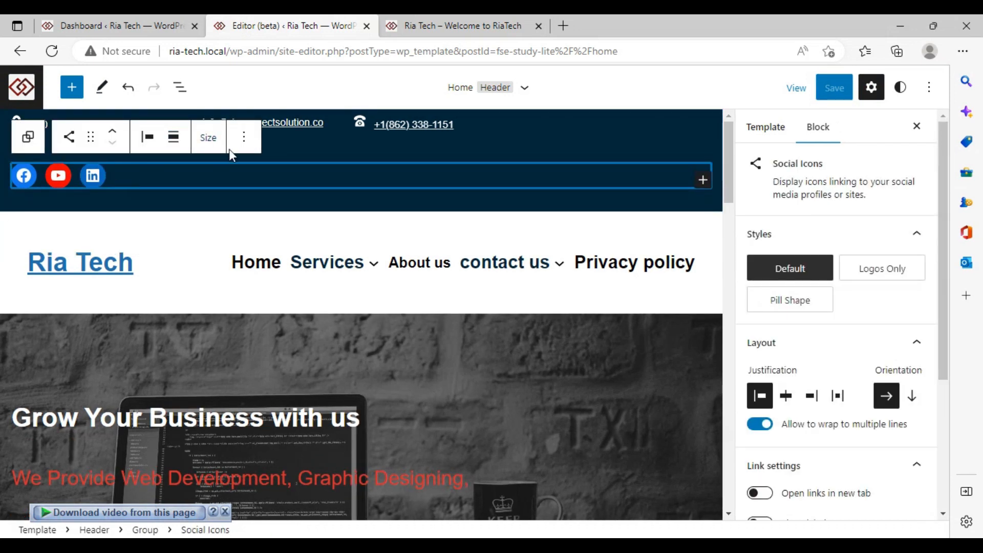
# Step: Try the Logos Only and Pill Shape styles on the social icons, and go back to the Default style
pyautogui.click(870, 267)
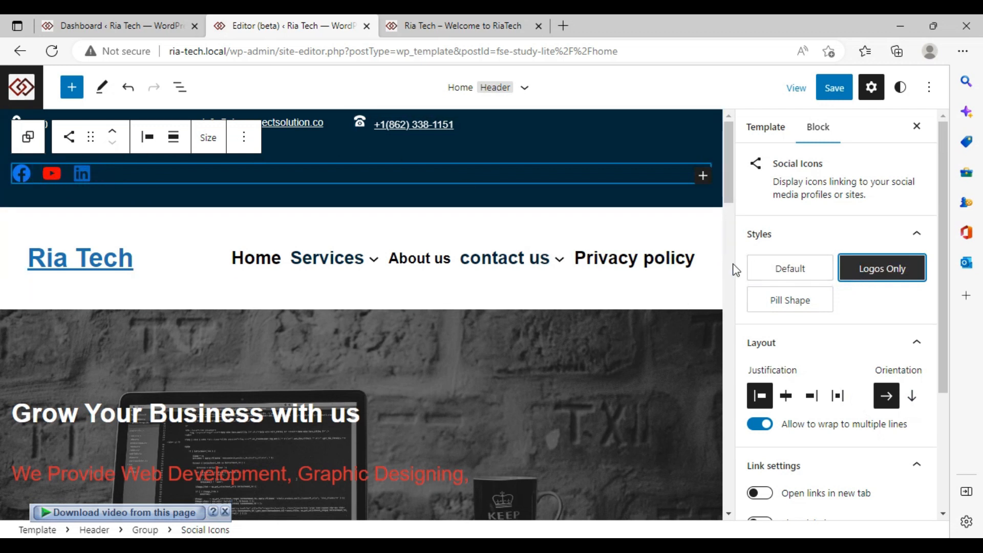
pyautogui.click(803, 309)
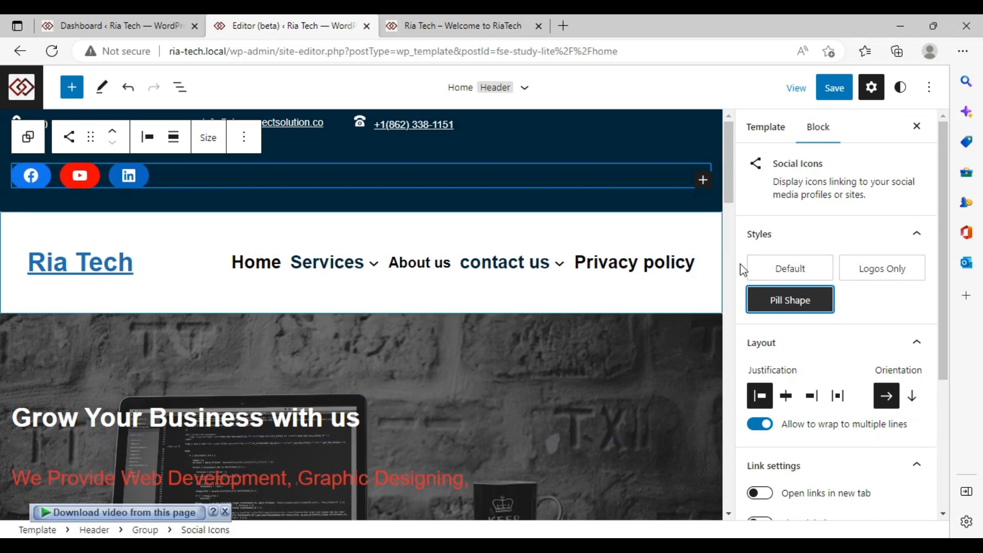
pyautogui.click(772, 275)
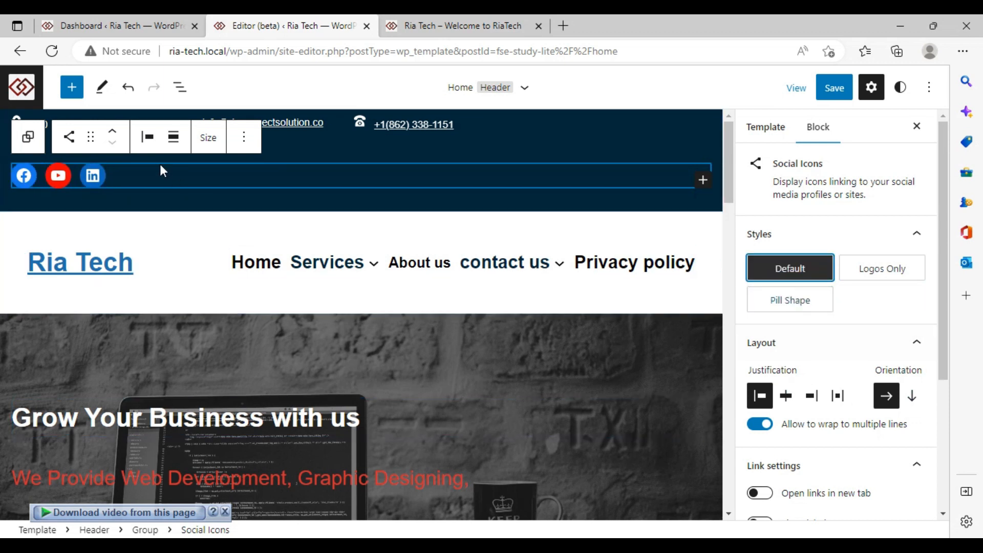
# Step: Try the space-between, centre and vertical arrangements for the social icons, and settle on right justification with horizontal orientation
pyautogui.click(812, 396)
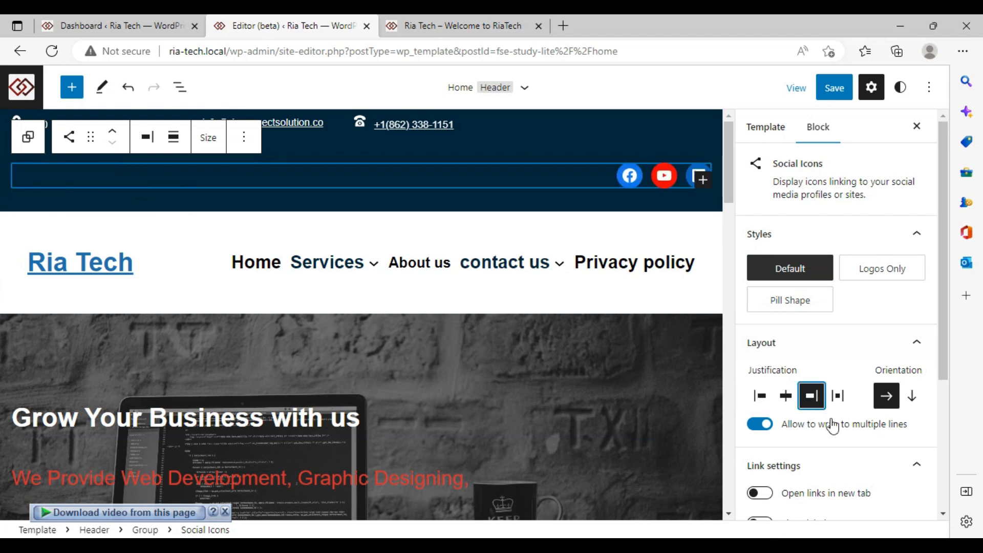
pyautogui.click(840, 406)
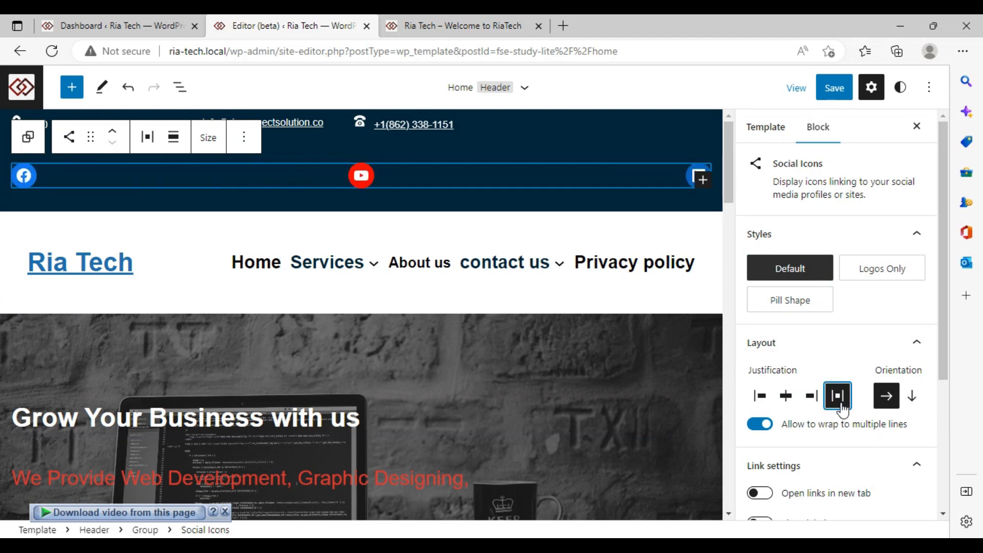
pyautogui.click(785, 398)
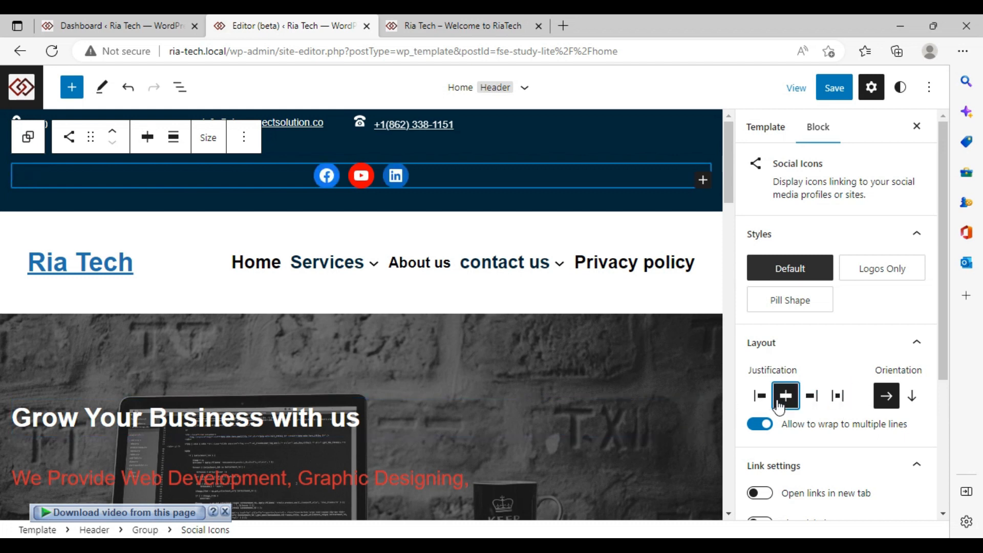
pyautogui.click(813, 402)
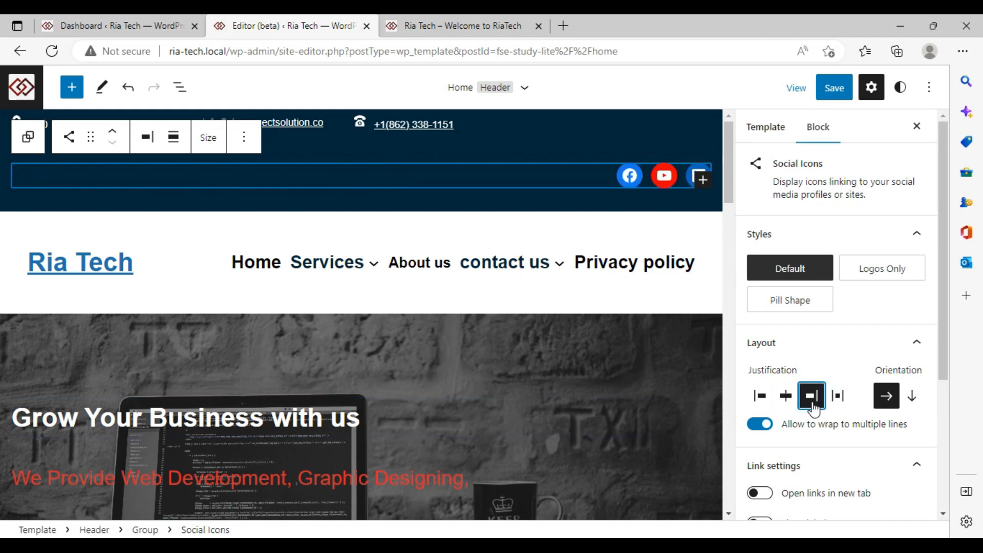
pyautogui.click(915, 397)
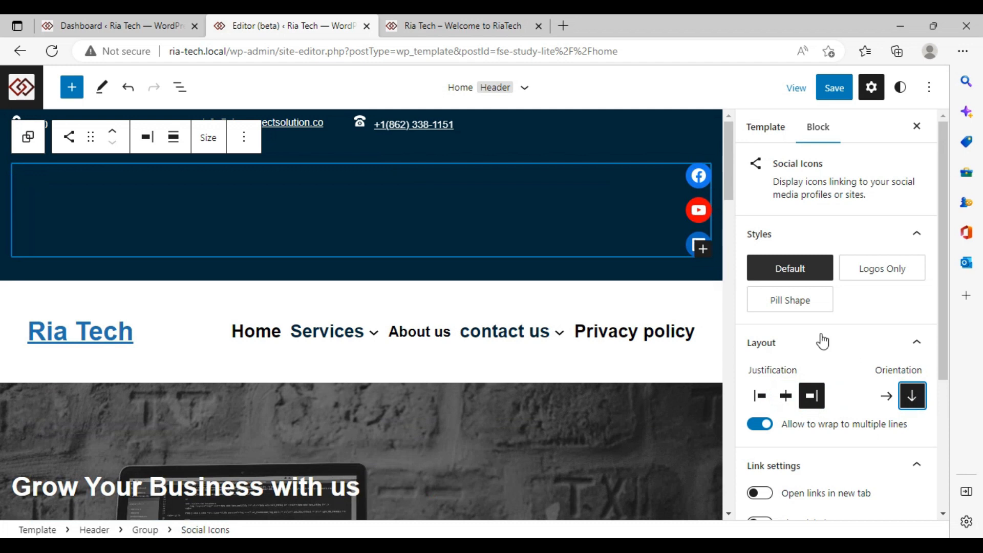
pyautogui.click(885, 404)
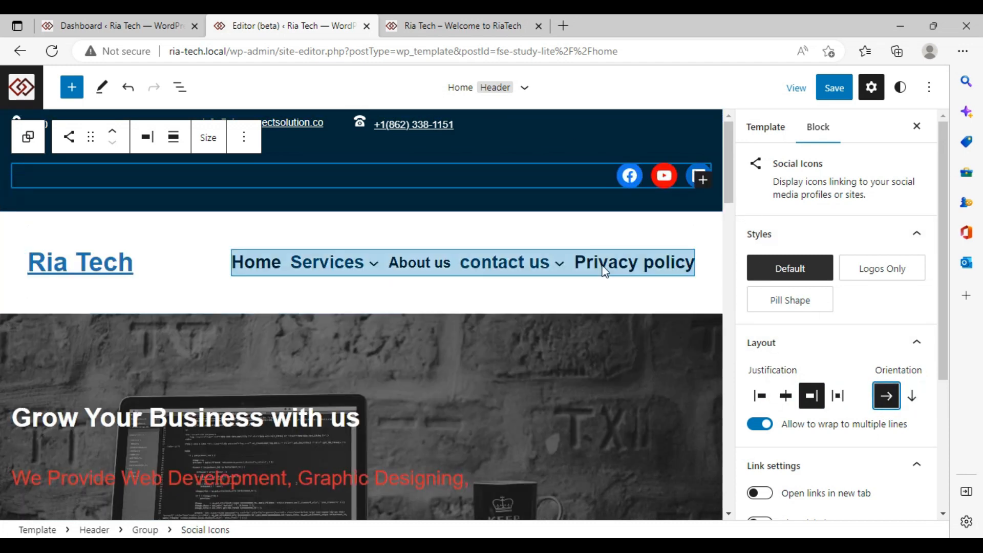
# Step: Try Vivid red, DarkPink and Grey as the social icons' icon color, and clear the color choice
pyautogui.scroll(-4, 825, 404)
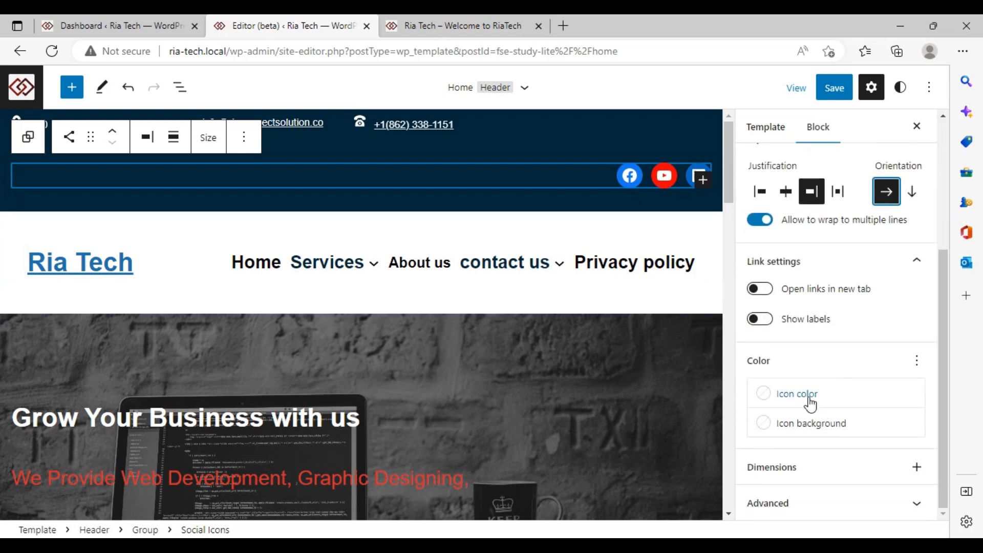
pyautogui.click(804, 402)
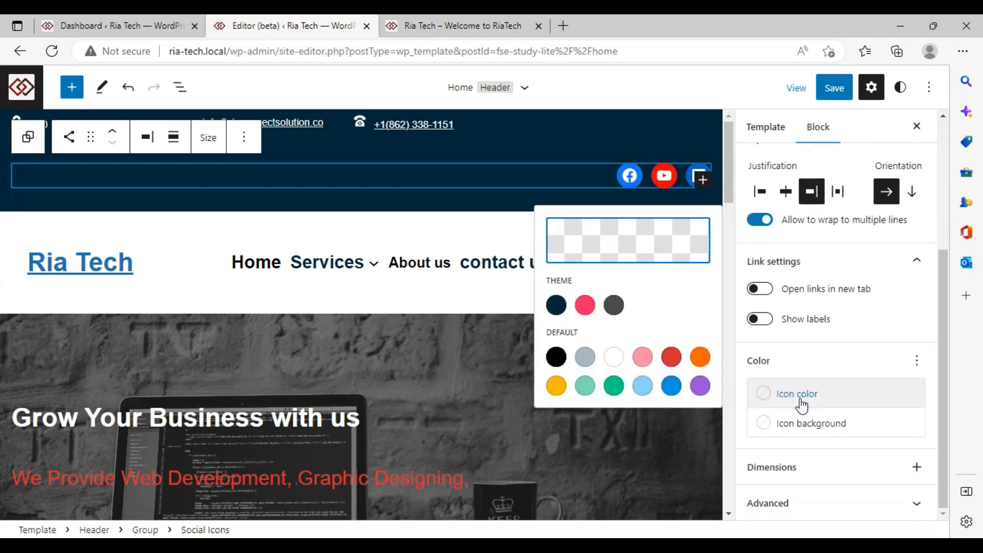
pyautogui.click(669, 355)
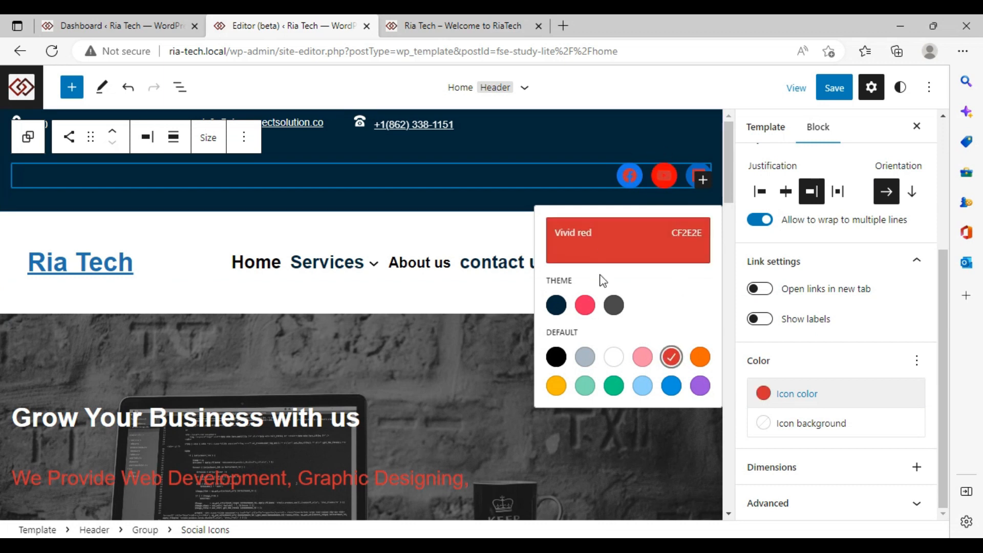
pyautogui.click(585, 305)
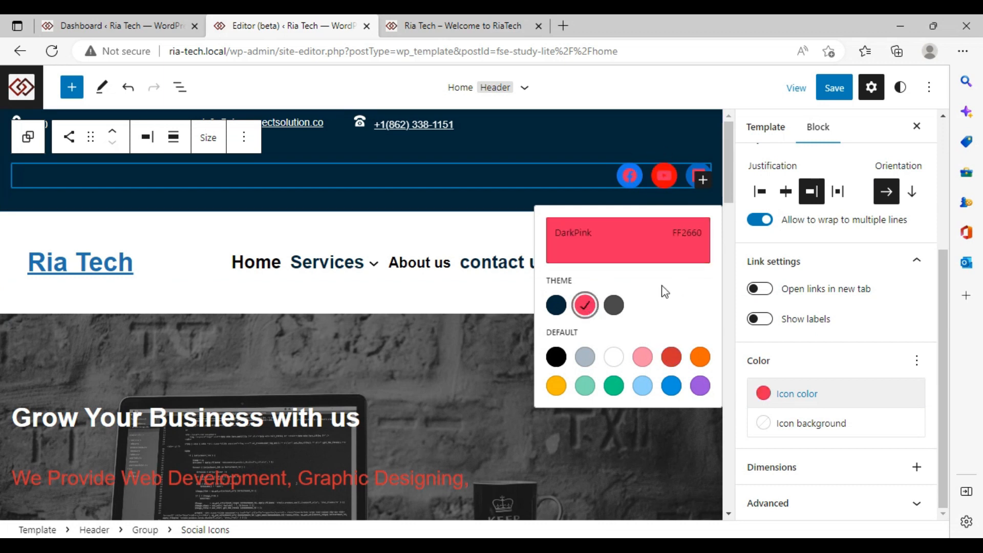
pyautogui.click(614, 306)
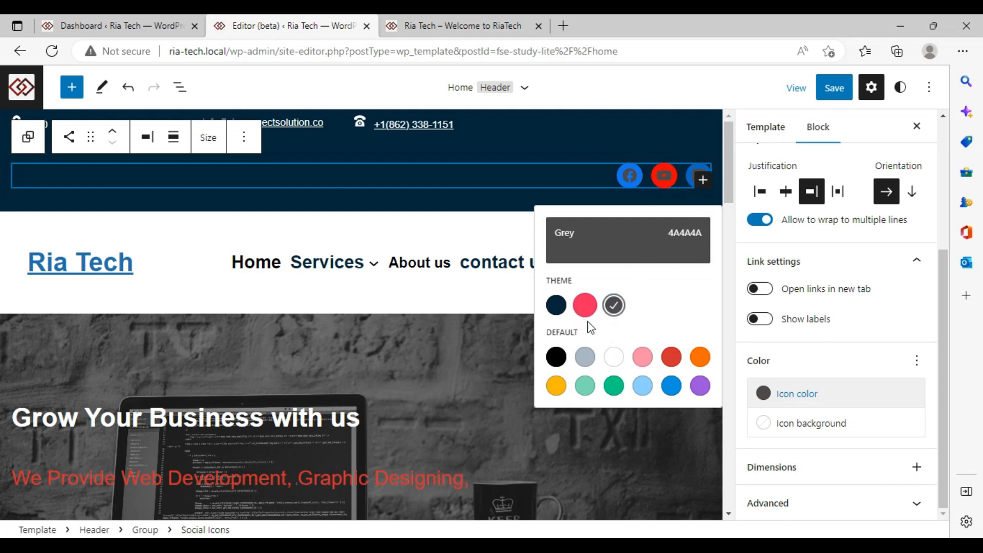
pyautogui.click(613, 305)
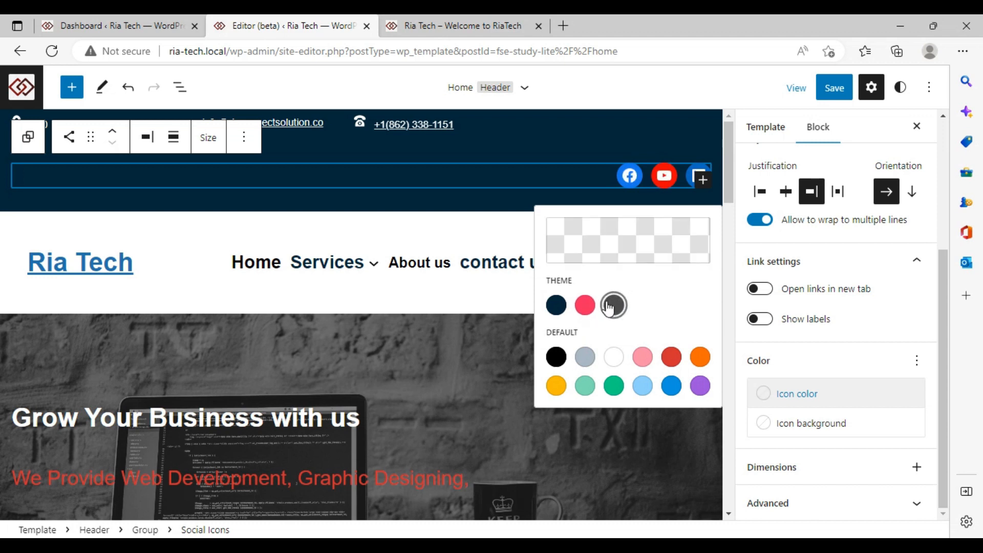
# Step: Try icon backgrounds including Pale pink, Grey, Cyan bluish gray, Vivid red, Luminous vivid orange and Vivid green cyan, and settle on Black
pyautogui.click(813, 428)
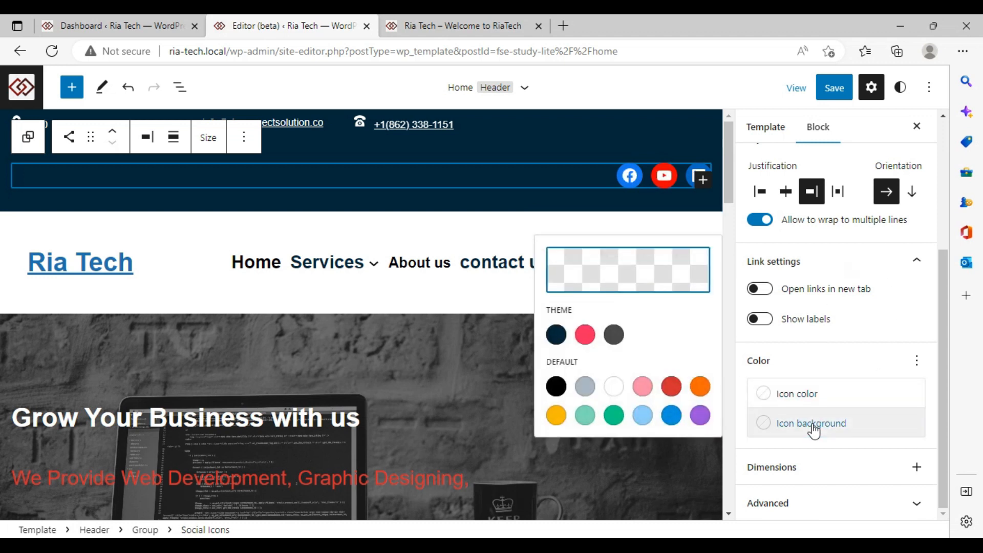
pyautogui.click(649, 388)
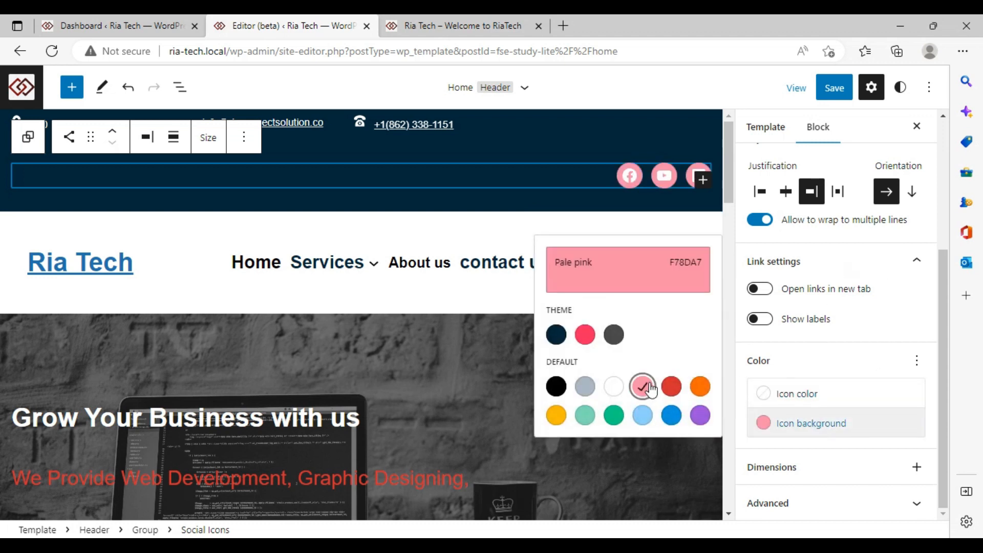
pyautogui.click(614, 334)
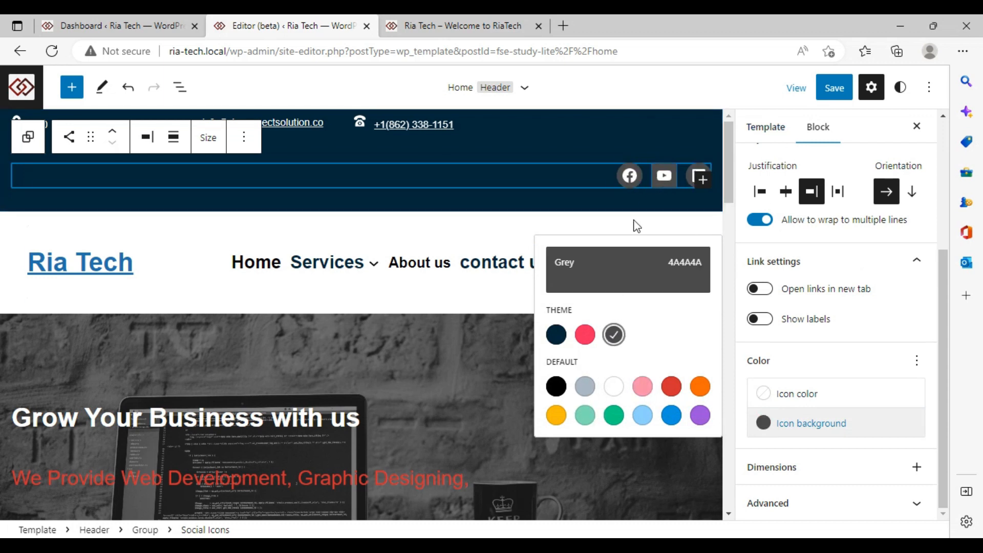
pyautogui.click(585, 387)
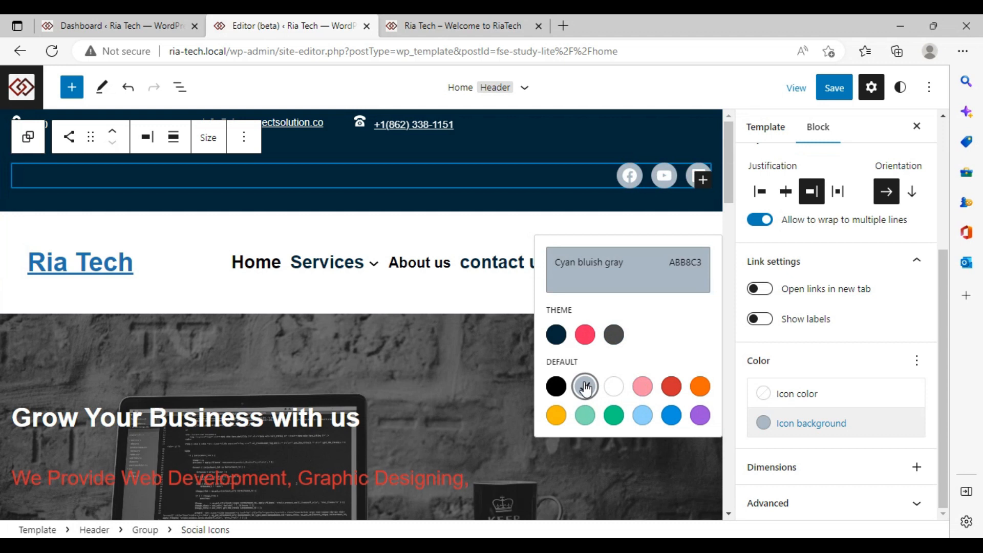
pyautogui.click(672, 388)
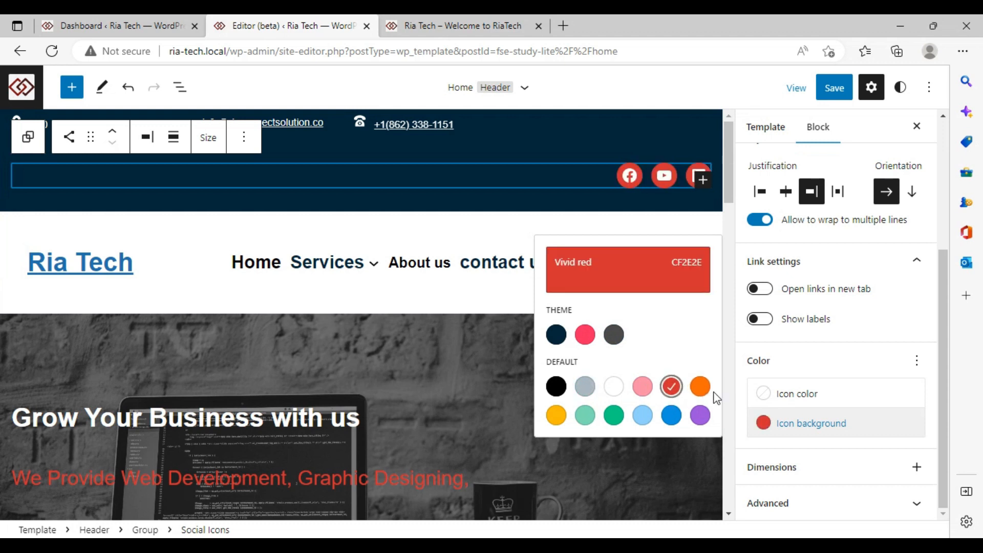
pyautogui.click(701, 388)
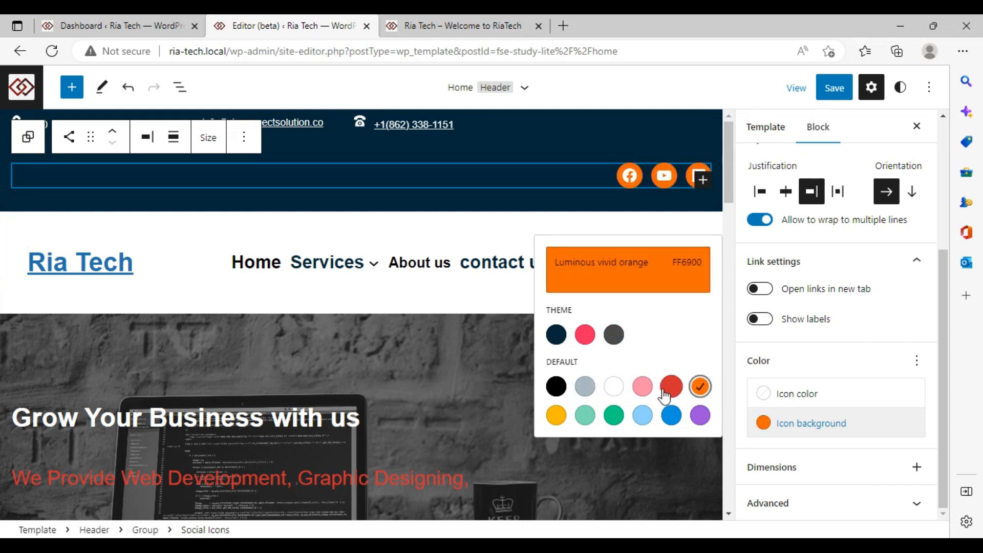
pyautogui.click(614, 416)
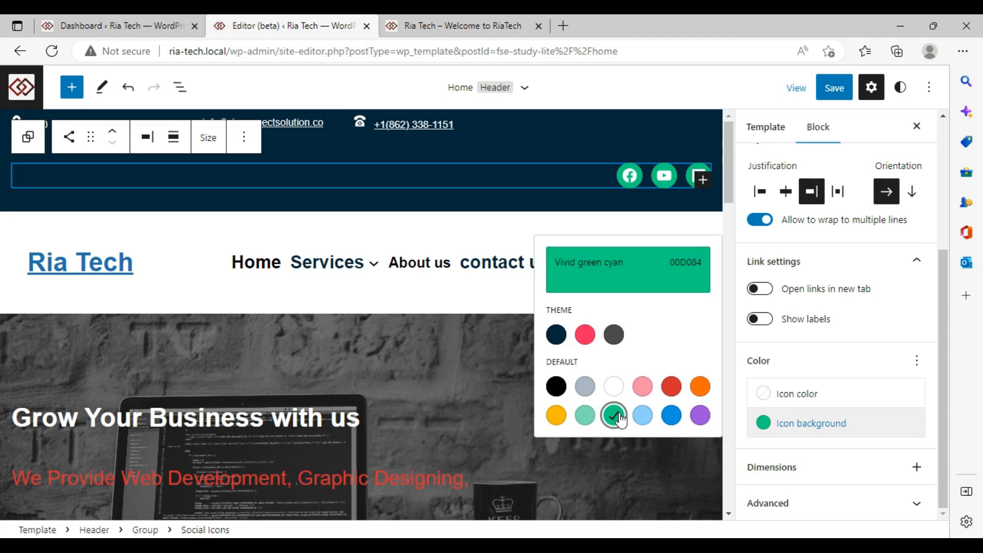
pyautogui.click(556, 335)
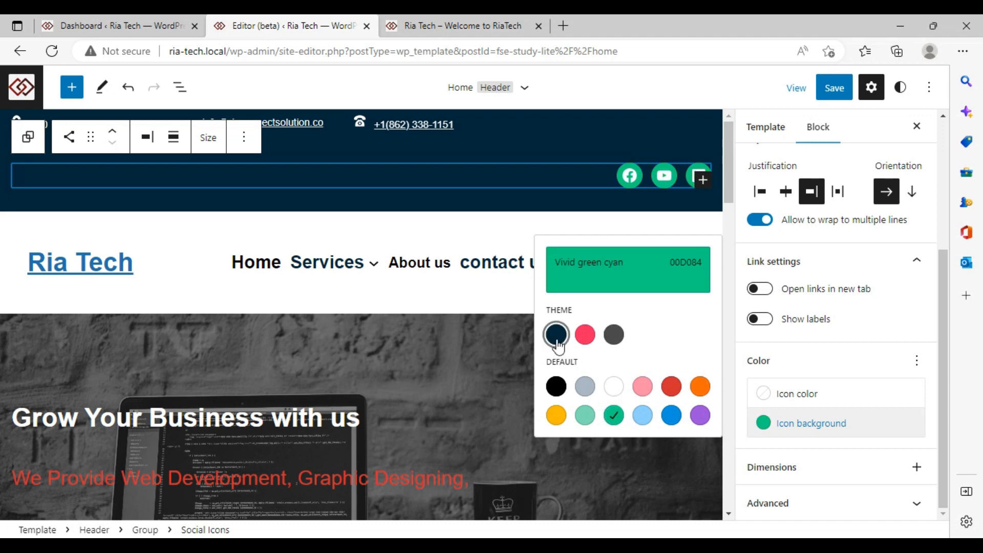
pyautogui.click(614, 336)
pyautogui.click(553, 389)
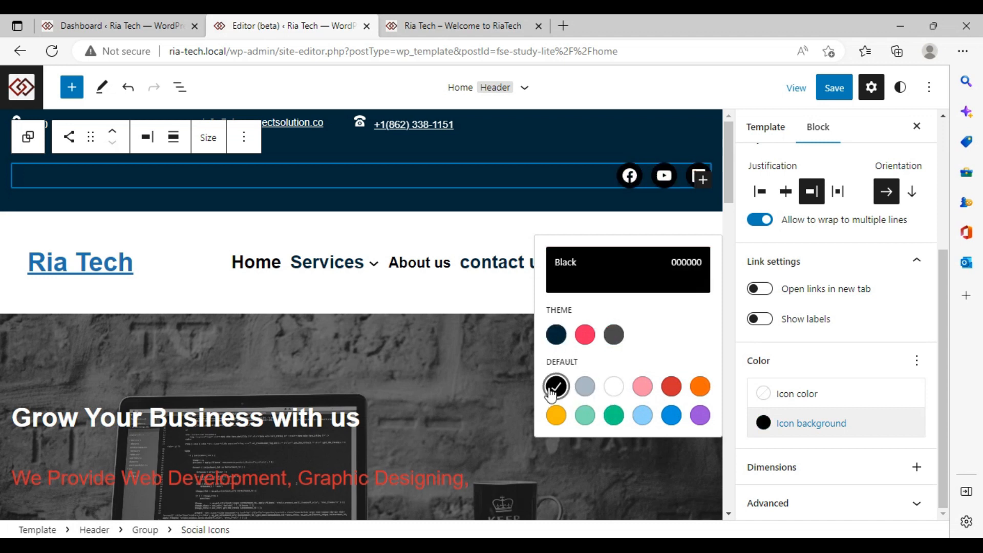
# Step: Save the header template part and reload the live site to check the restyled social icons
pyautogui.click(835, 88)
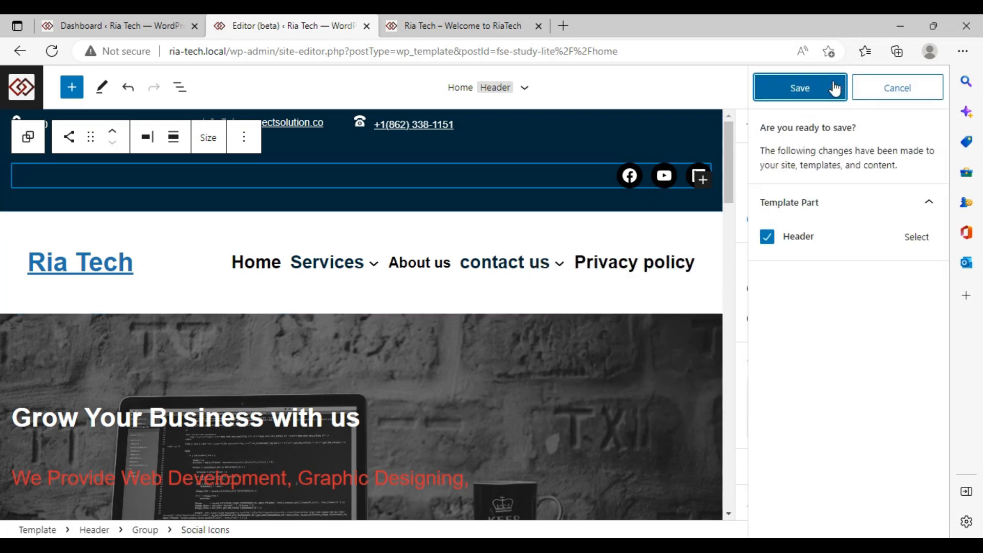
pyautogui.click(834, 87)
pyautogui.click(451, 25)
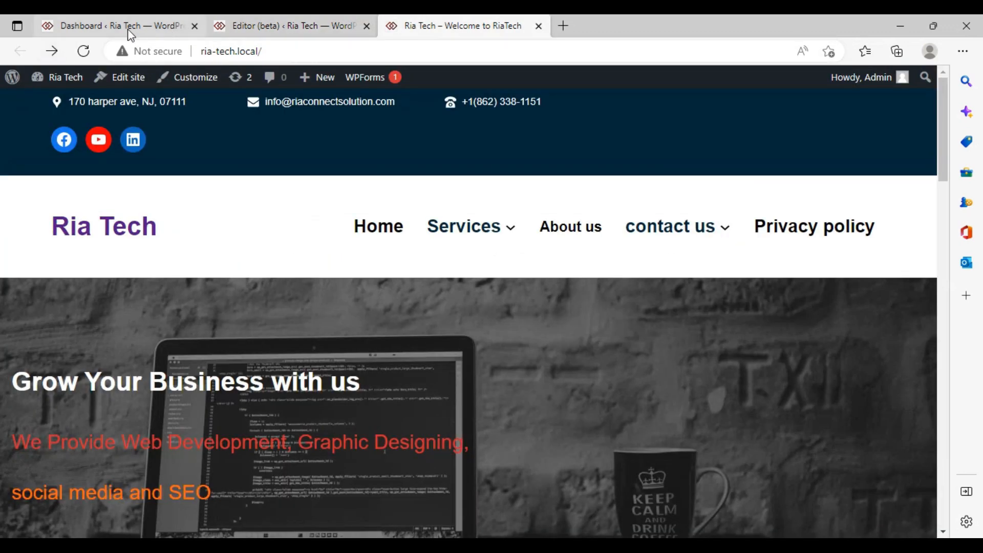
pyautogui.click(84, 49)
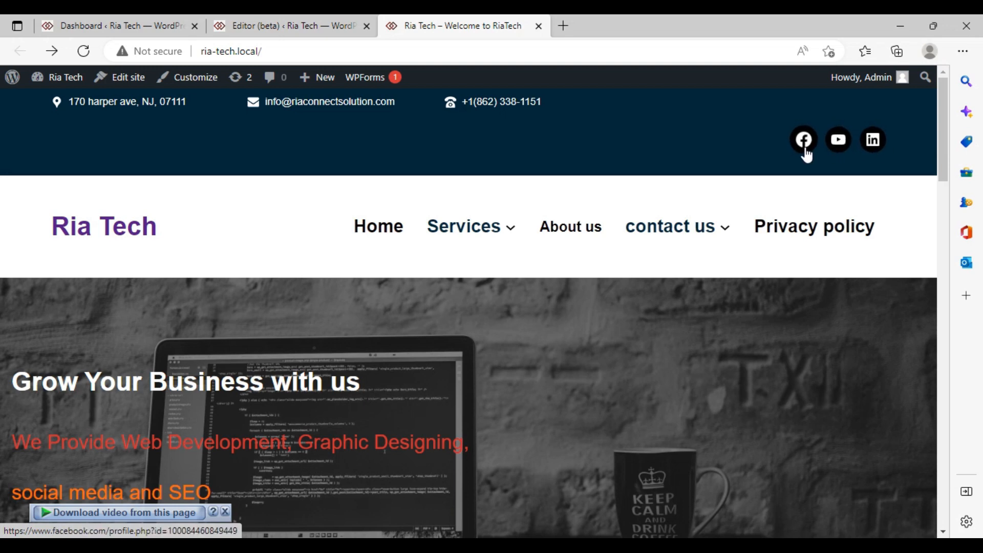
# Step: Back in the site editor, open the Social Icons block's advanced settings and delete its entire additional CSS class
pyautogui.click(307, 28)
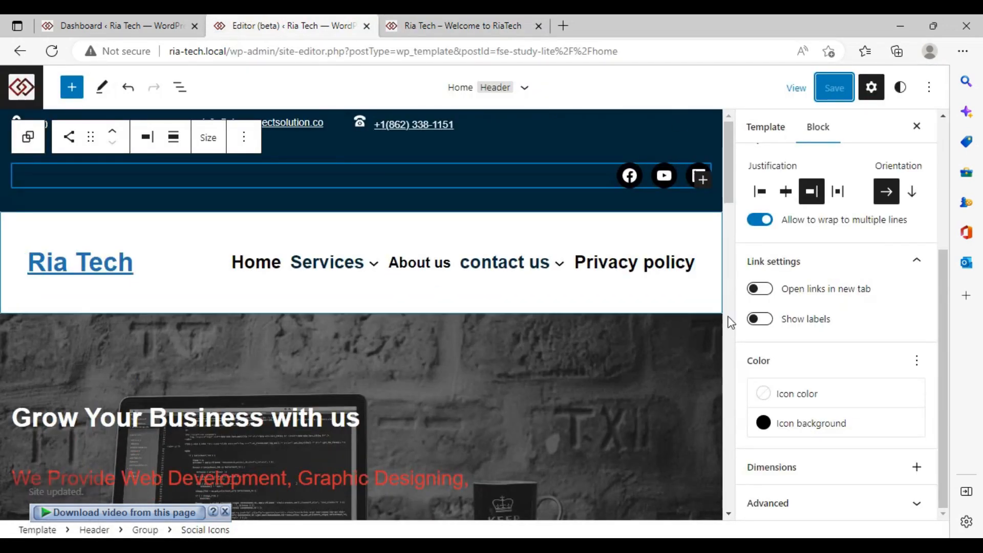
pyautogui.click(819, 502)
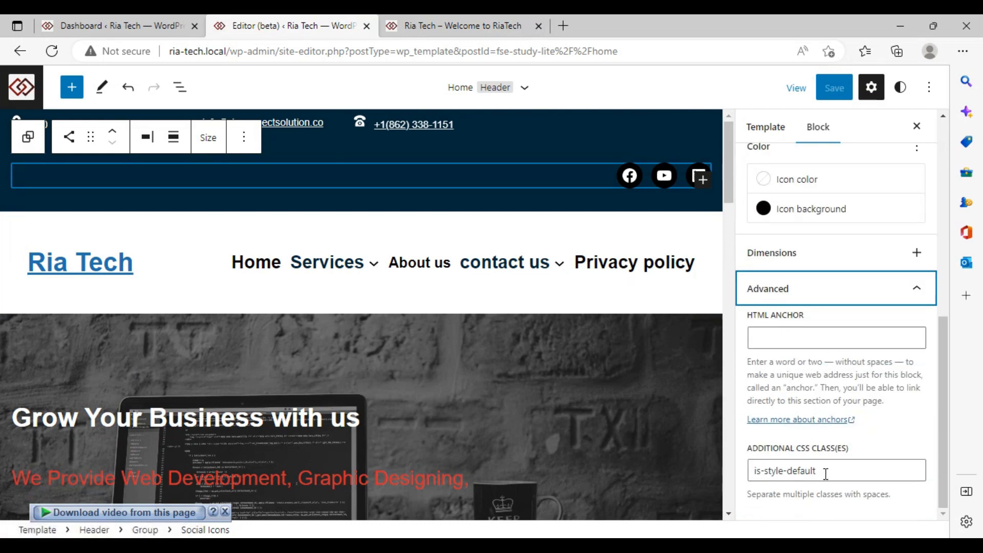
pyautogui.scroll(5, 836, 475)
pyautogui.scroll(-5, 837, 475)
pyautogui.click(841, 475)
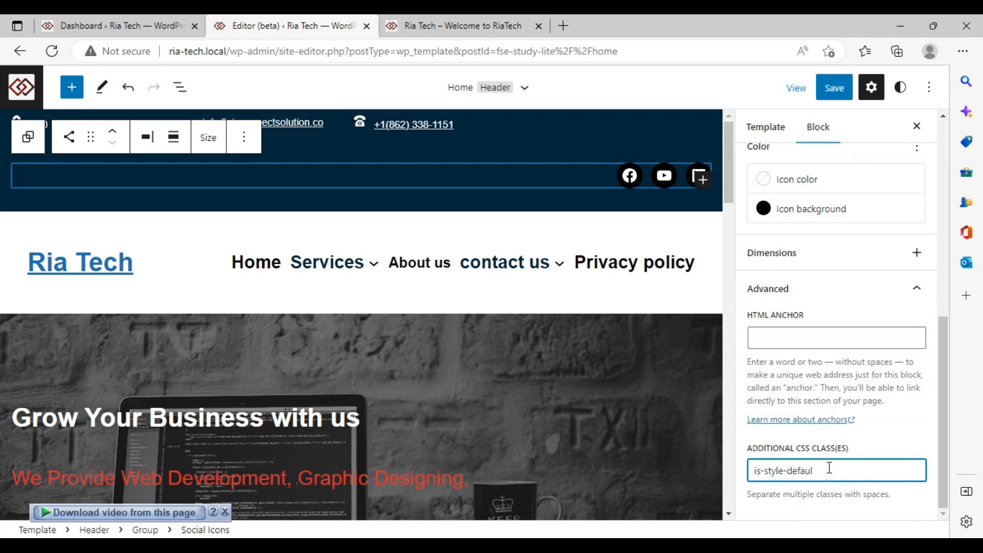
pyautogui.press('BackSpace')
pyautogui.press('BackSpace')
pyautogui.press('BackSpace')
pyautogui.press('BackSpace')
pyautogui.press('BackSpace')
pyautogui.press('BackSpace')
pyautogui.press('BackSpace')
pyautogui.press('BackSpace')
pyautogui.press('BackSpace')
pyautogui.press('BackSpace')
pyautogui.press('BackSpace')
pyautogui.press('BackSpace')
pyautogui.press('BackSpace')
pyautogui.press('BackSpace')
pyautogui.press('BackSpace')
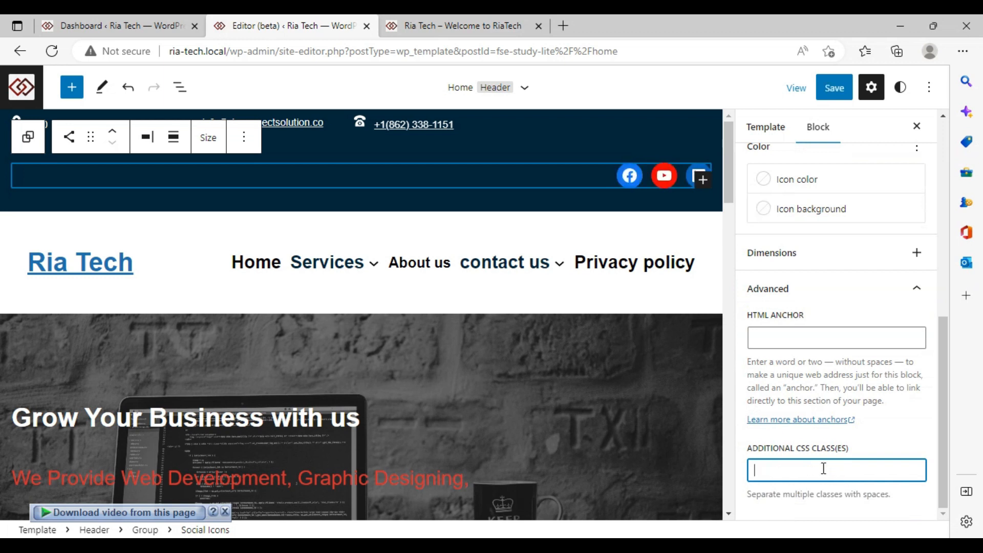
pyautogui.scroll(10, 822, 467)
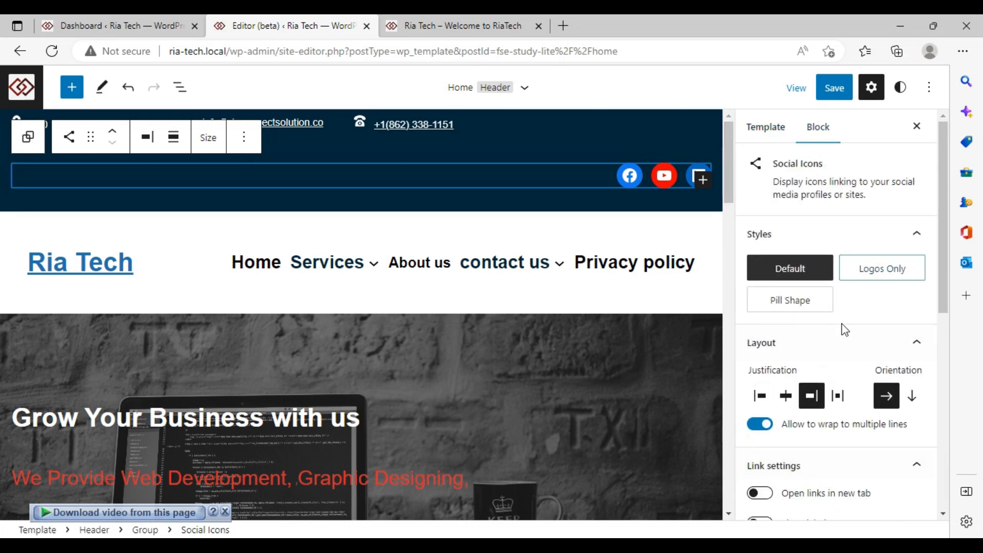
# Step: Set the Social Icons block's links to open in a new tab and save the change
pyautogui.scroll(-10, 877, 361)
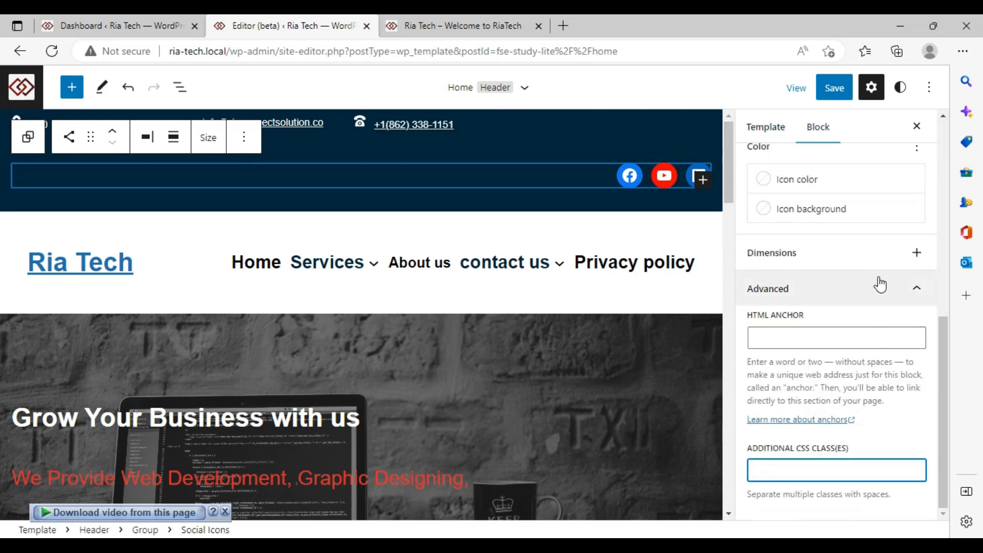
pyautogui.scroll(10, 865, 266)
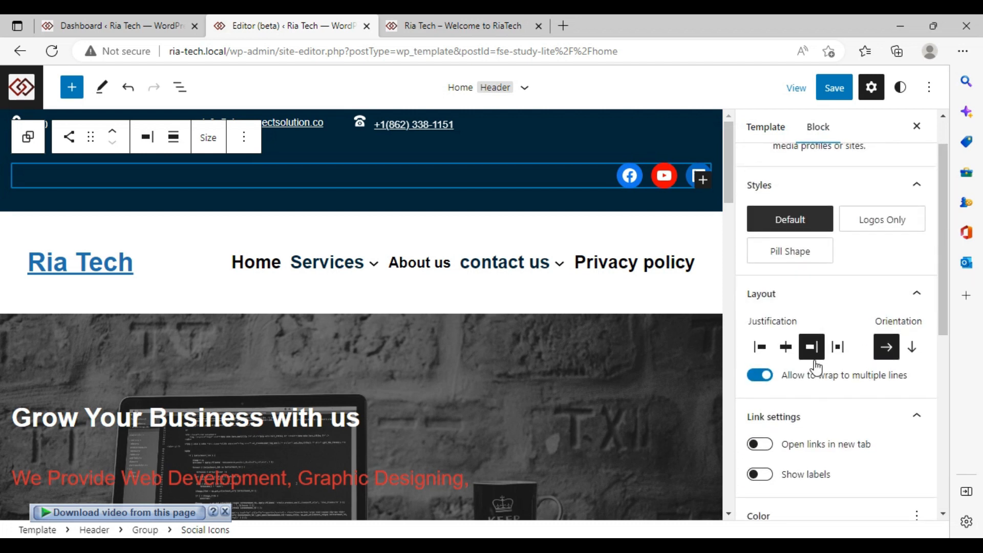
pyautogui.click(770, 447)
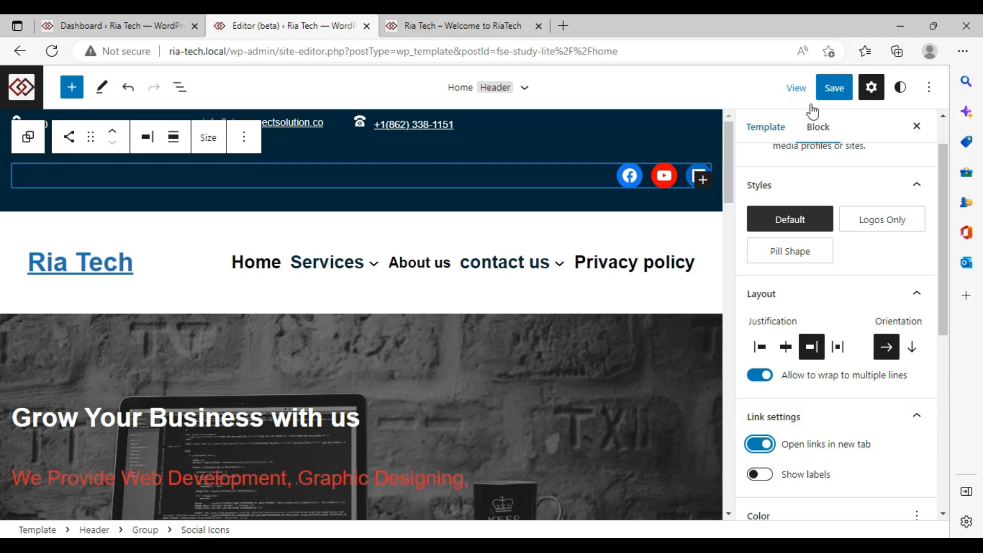
pyautogui.click(831, 98)
# Step: Reload the live site, test that the Facebook icon's link opens in a new tab, and return to the site
pyautogui.click(456, 26)
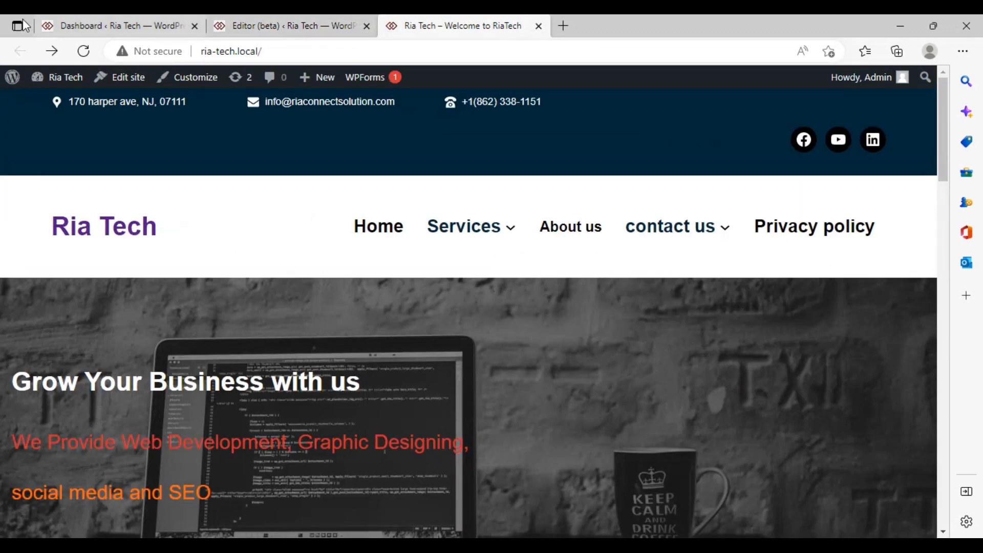
pyautogui.click(84, 51)
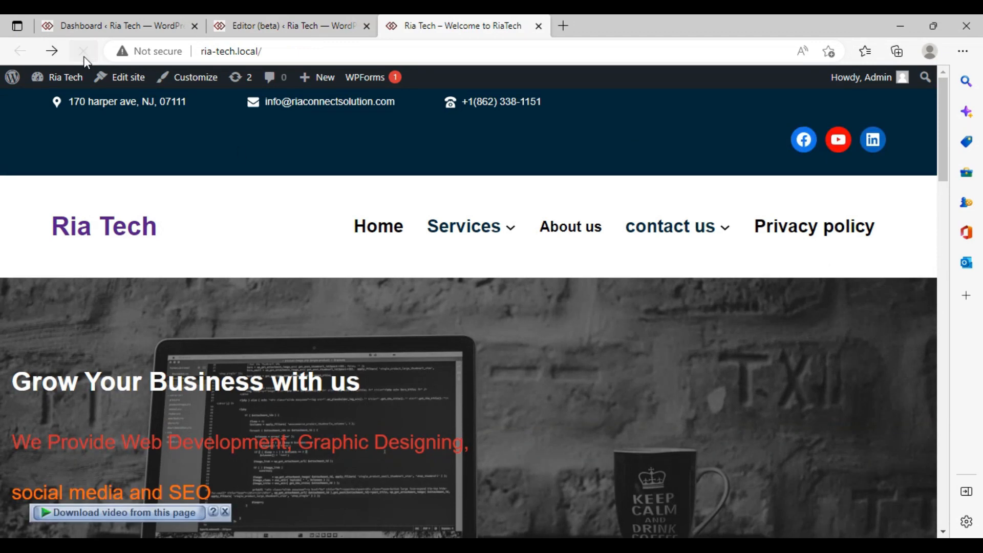
pyautogui.click(809, 143)
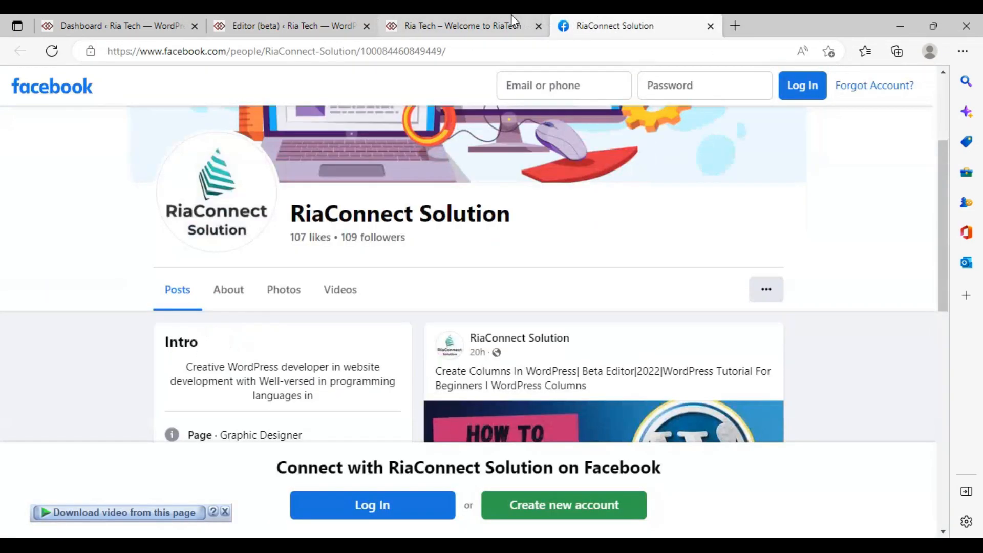
pyautogui.click(511, 16)
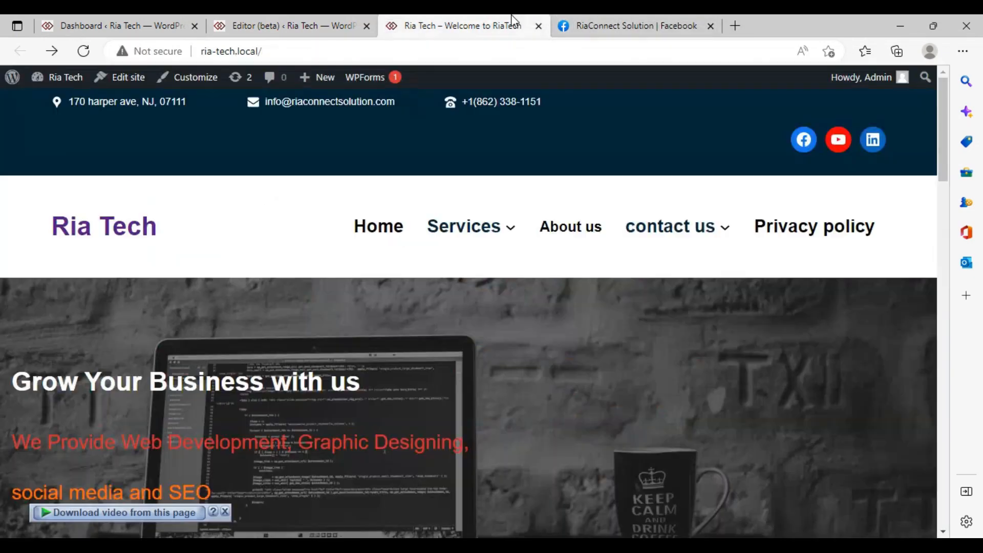
# Step: Back in the site editor, enable labels for the Social Icons block and bring up the save confirmation
pyautogui.click(293, 19)
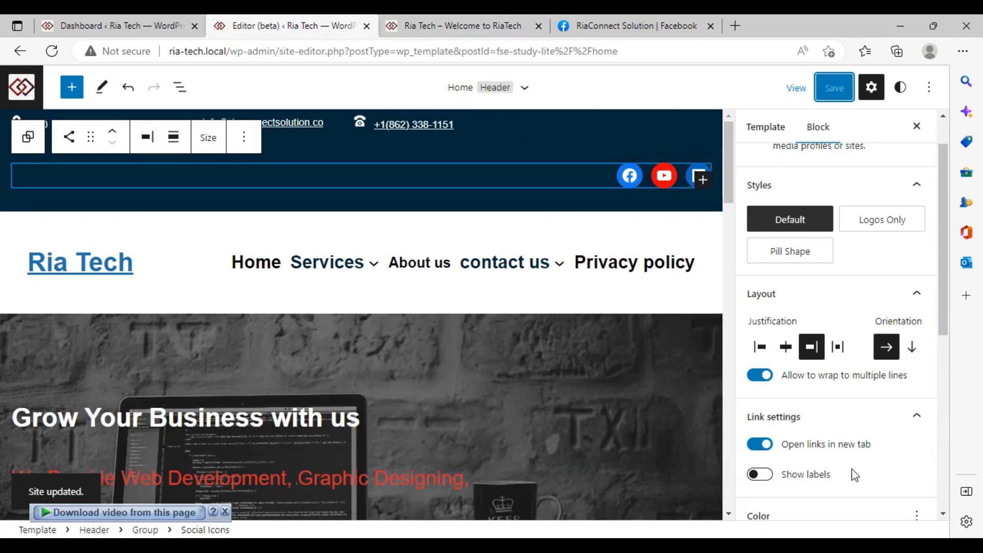
pyautogui.click(763, 477)
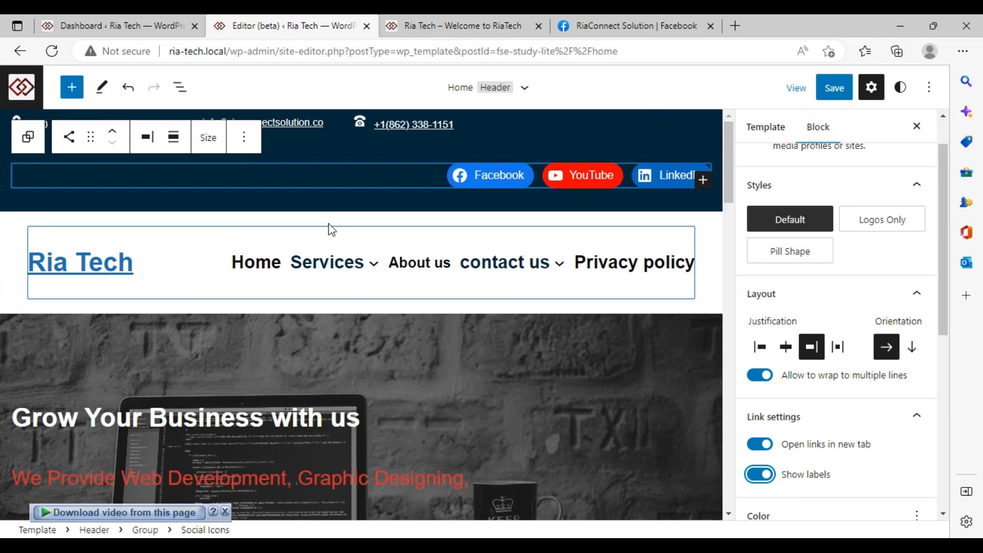
pyautogui.click(835, 88)
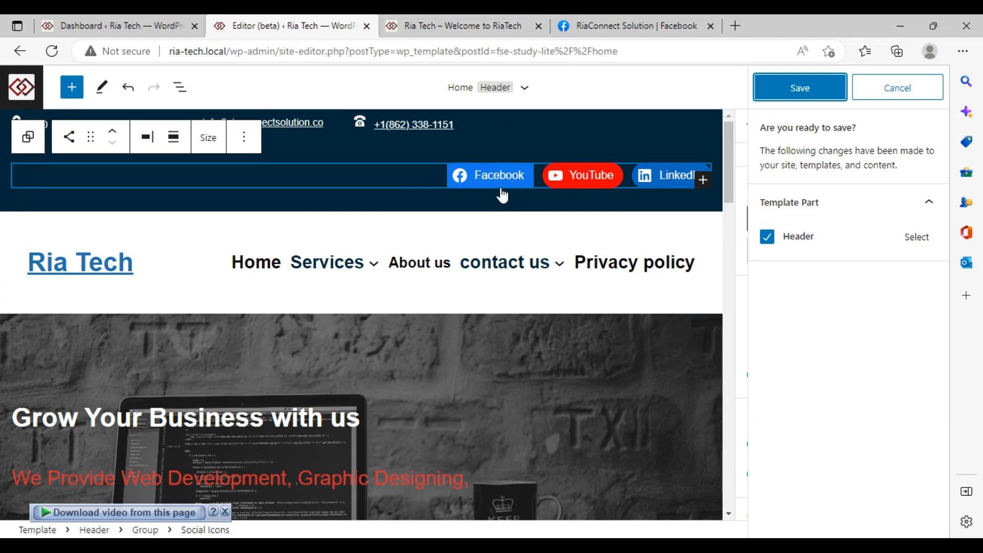
# Step: Confirm saving the Header template part and reload the live site to check the labeled social icons
pyautogui.click(472, 22)
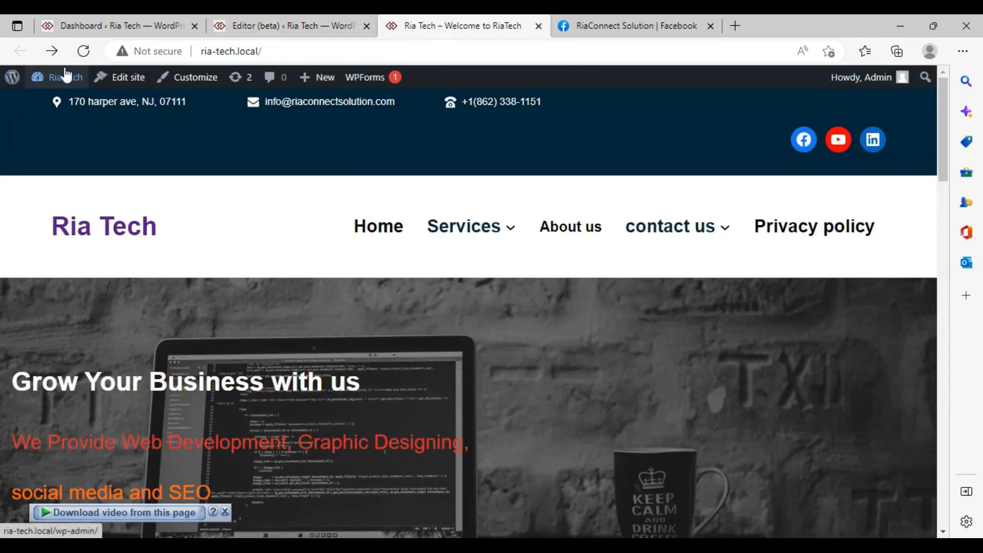
pyautogui.click(84, 52)
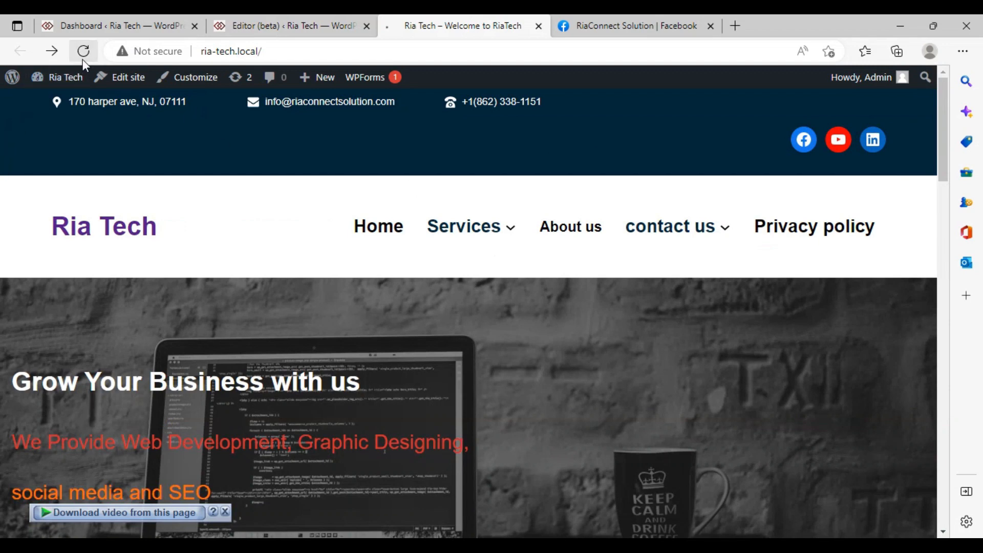
pyautogui.click(264, 30)
pyautogui.click(772, 82)
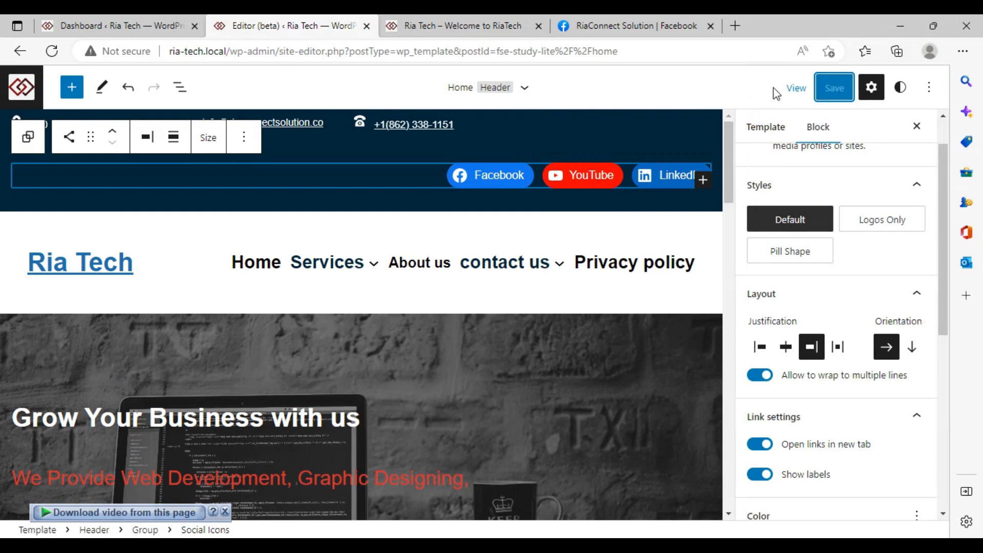
pyautogui.click(476, 23)
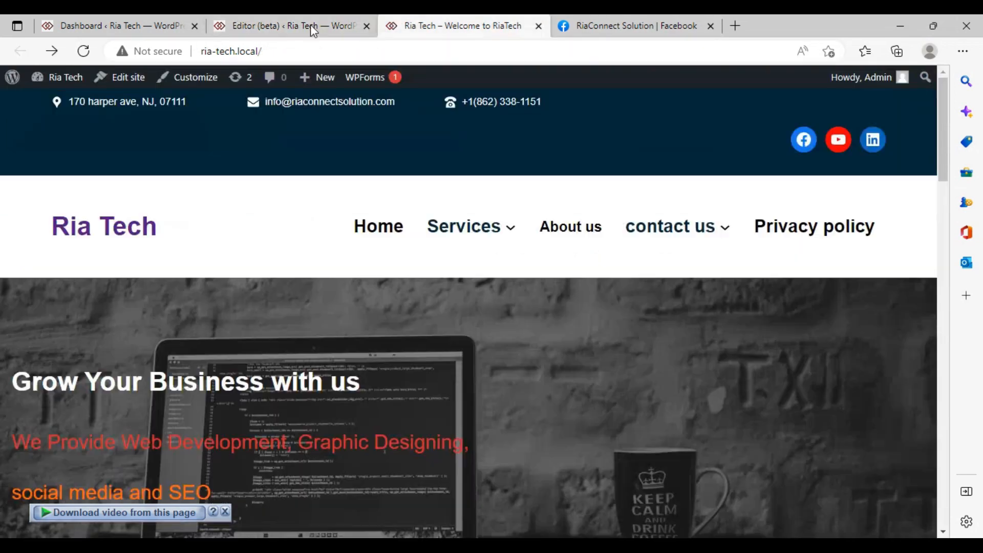
pyautogui.click(89, 50)
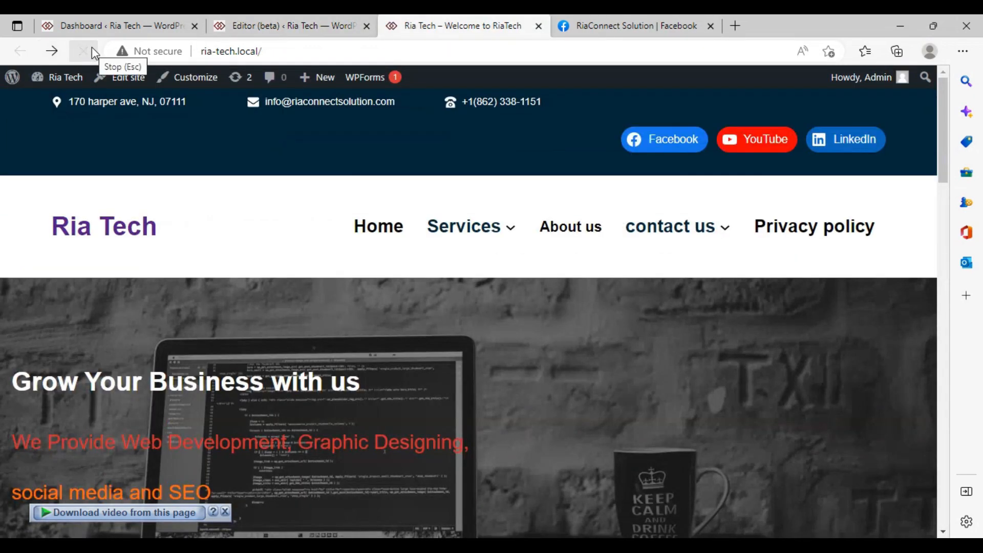